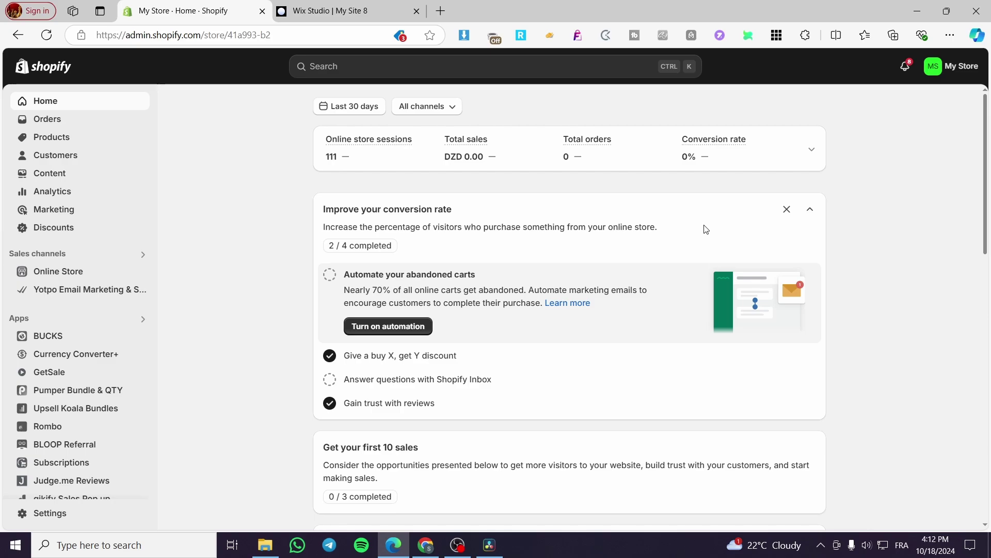
Close the Wix Studio page and open the online store's navigation settings.
click(416, 10)
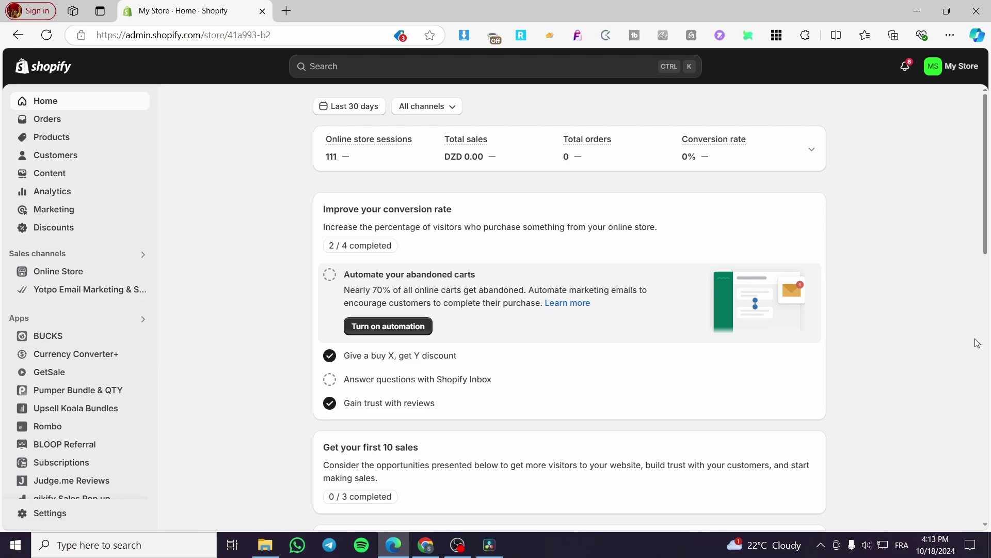
click(51, 278)
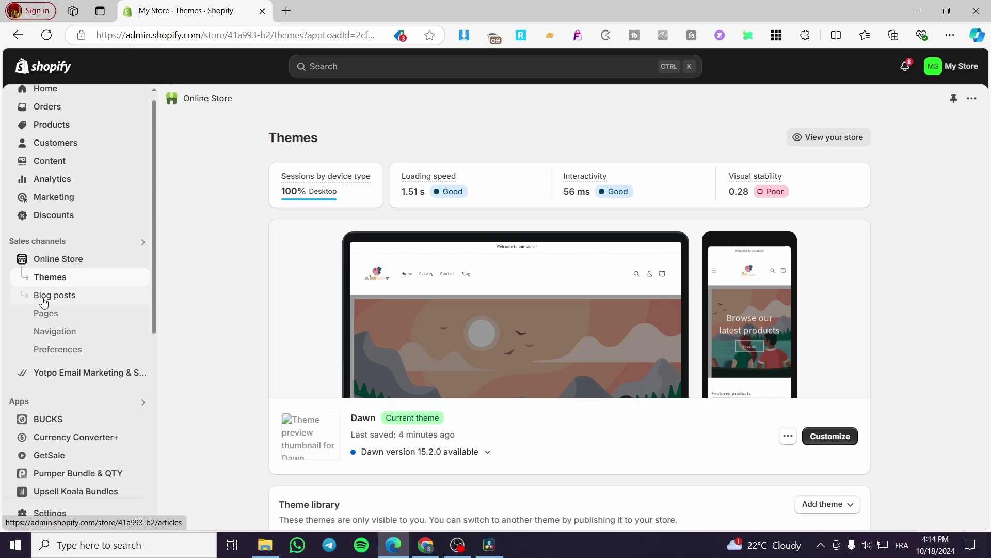
click(51, 336)
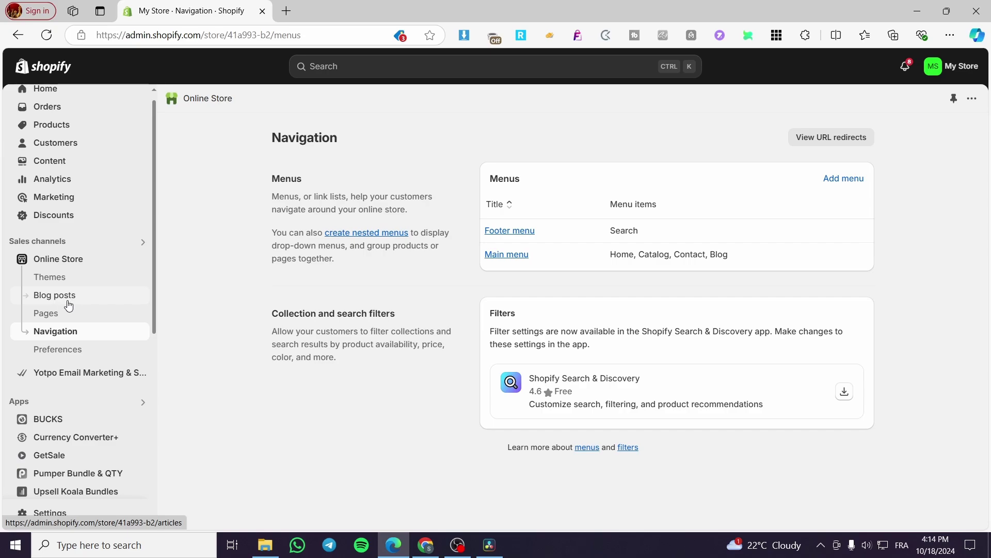
Look through the online store's pages and blog posts, and return to the navigation settings.
click(66, 316)
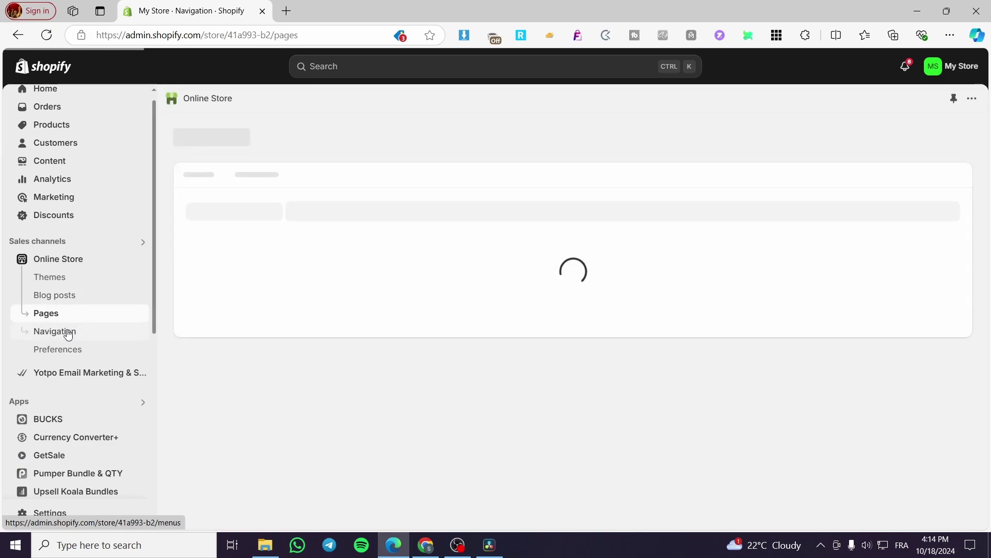
click(62, 334)
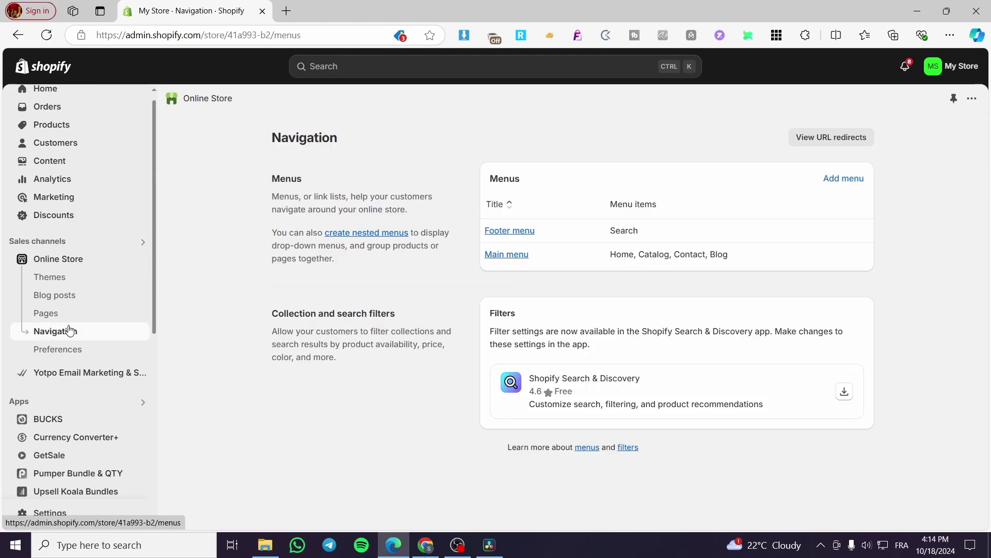
click(77, 295)
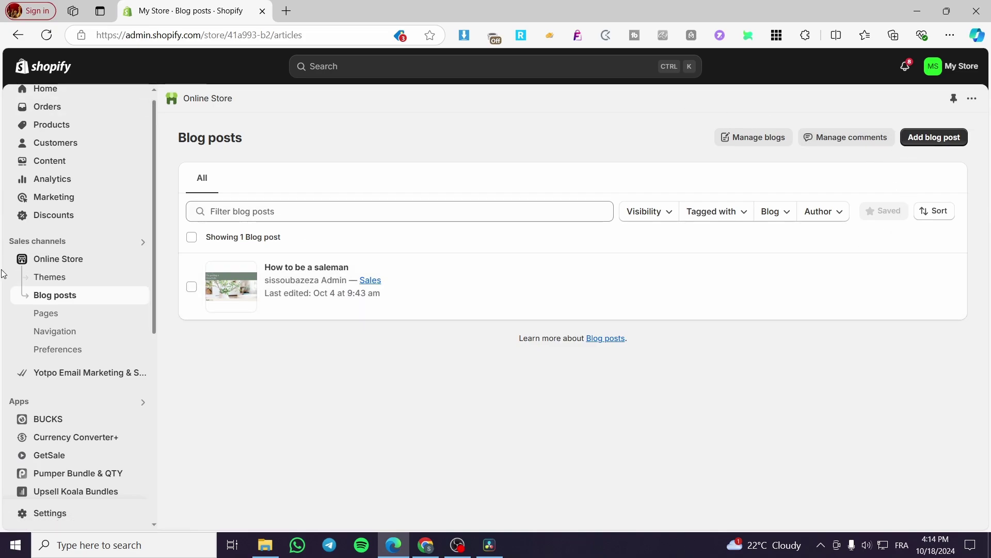
click(39, 315)
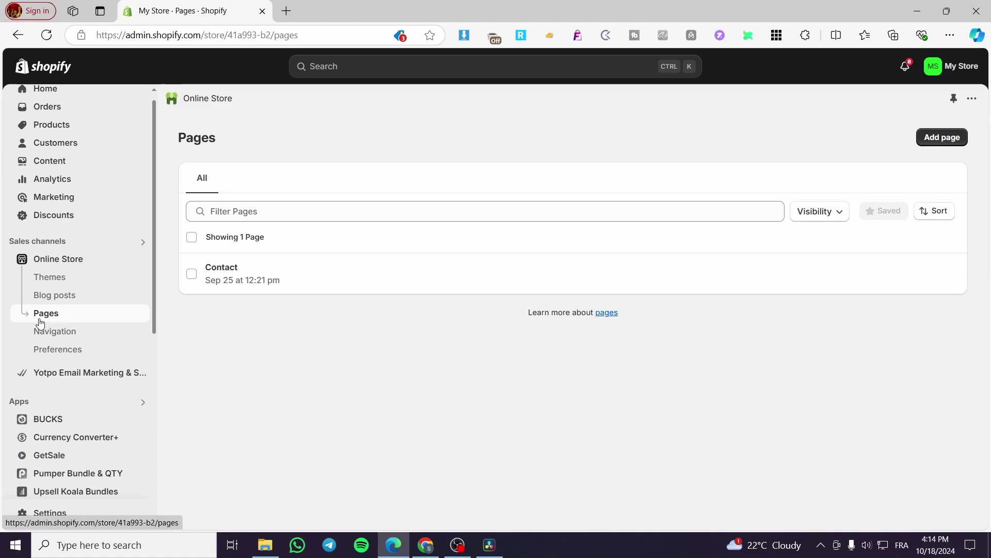
click(69, 337)
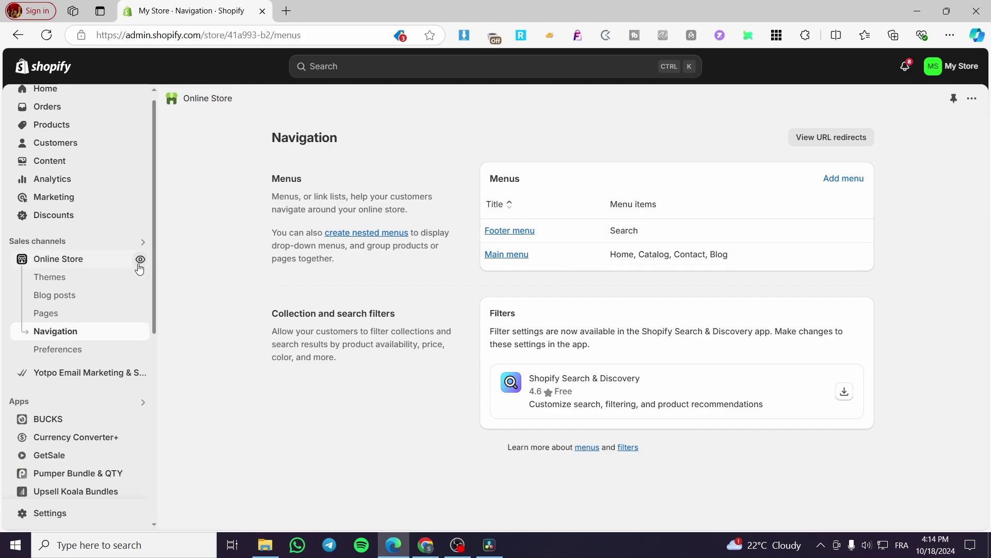
Preview the live storefront from its header menu down to the featured collection, and review the items of the main menu.
click(141, 259)
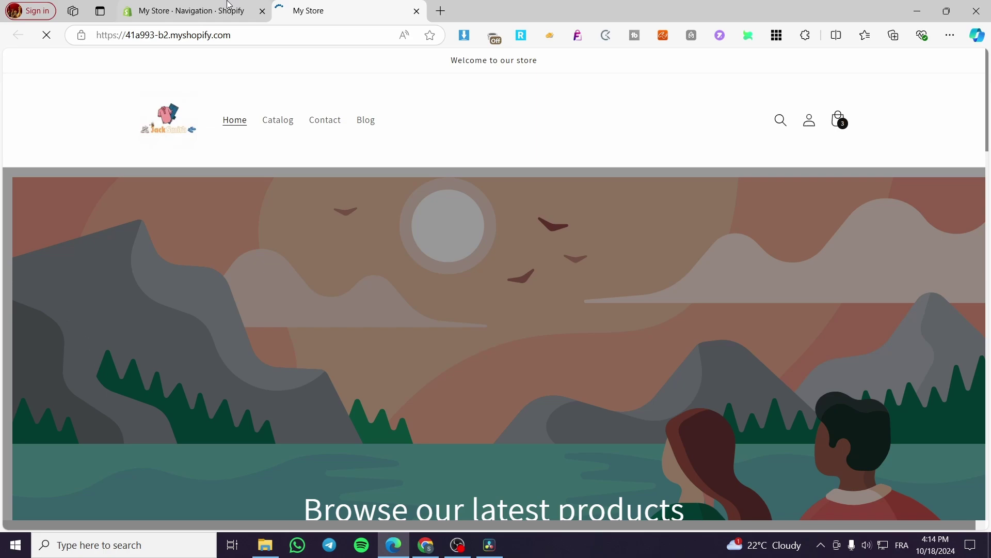
click(229, 6)
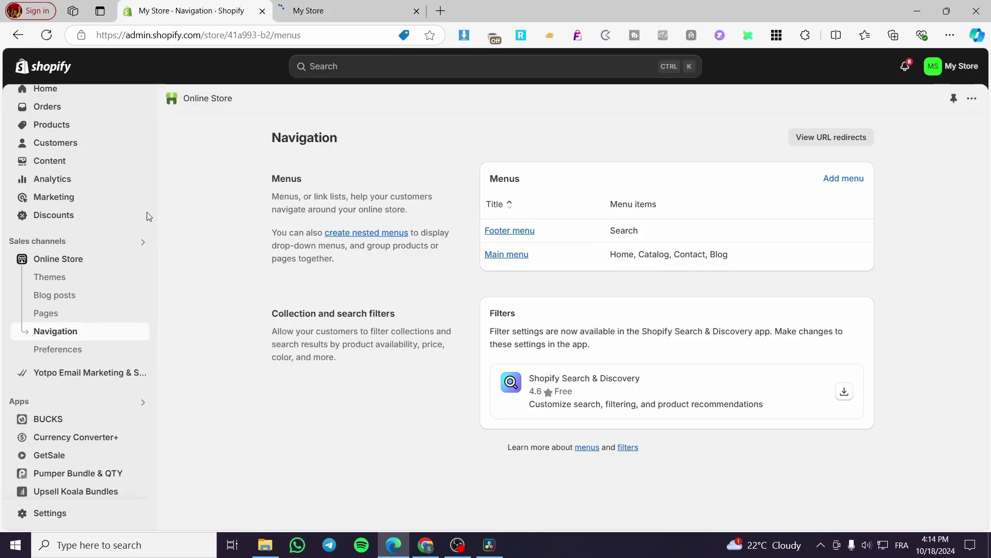
click(330, 7)
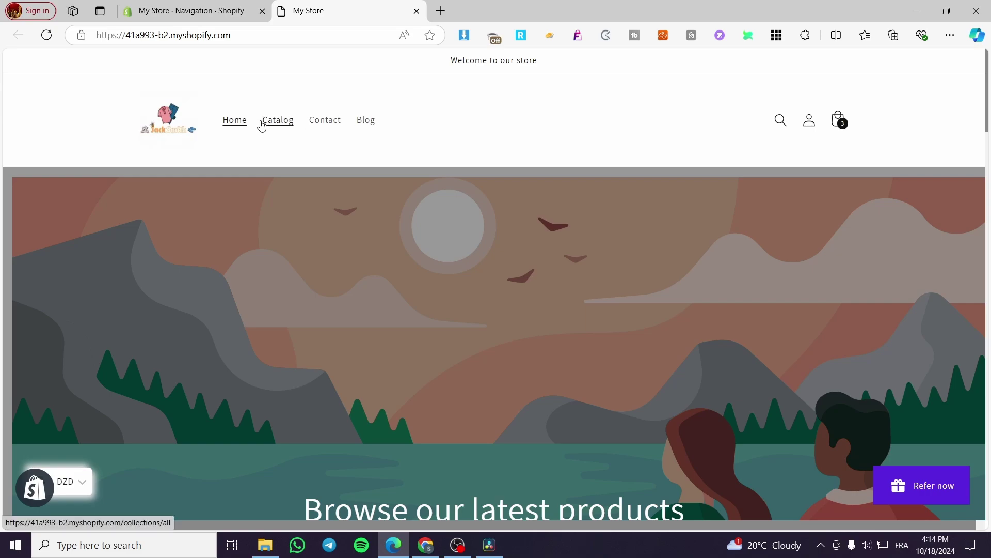
scroll(983, 456, down, 5)
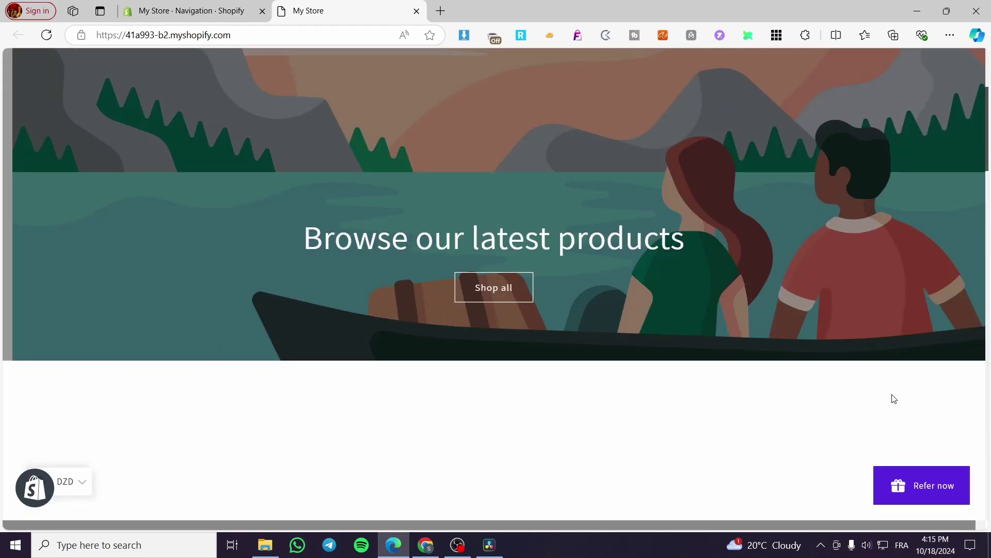
scroll(532, 525, down, 15)
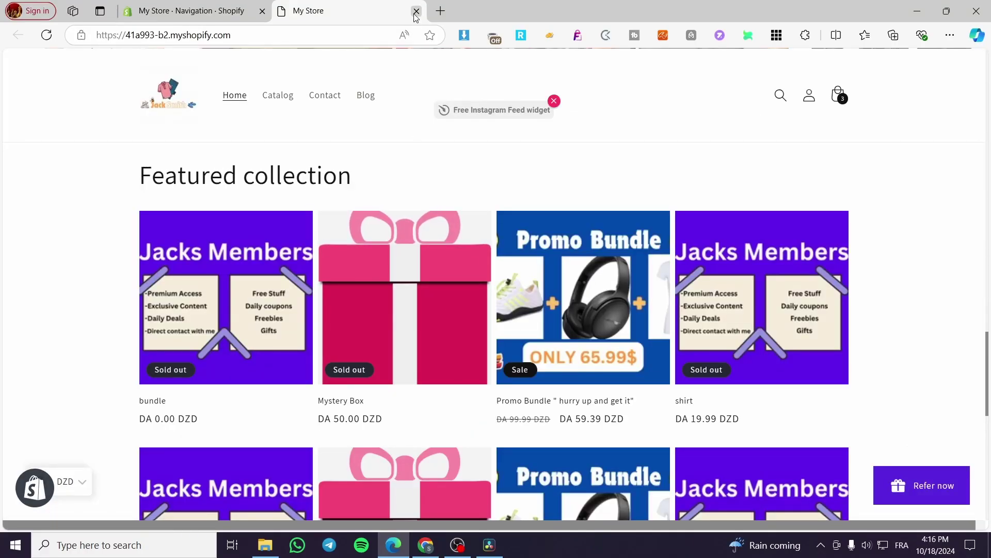
click(417, 11)
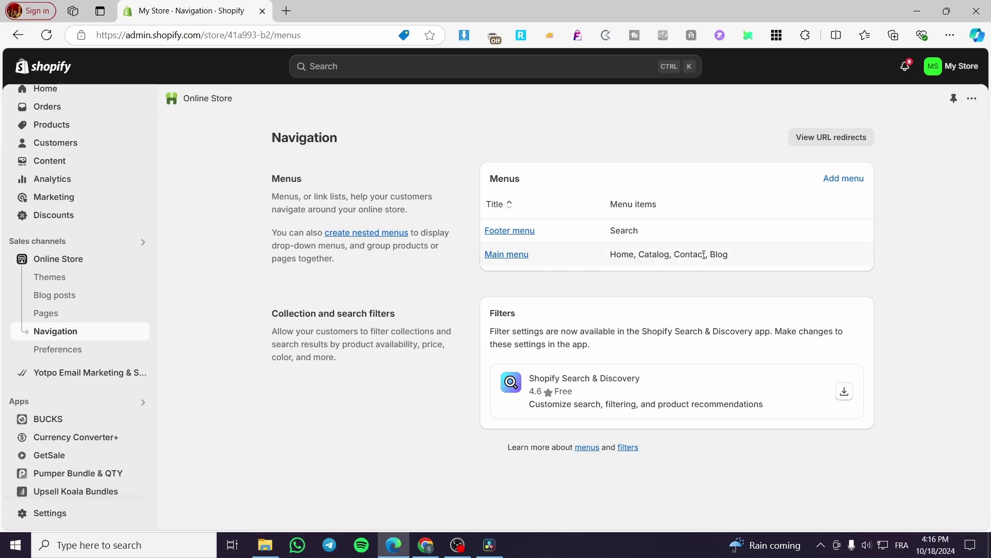
click(519, 261)
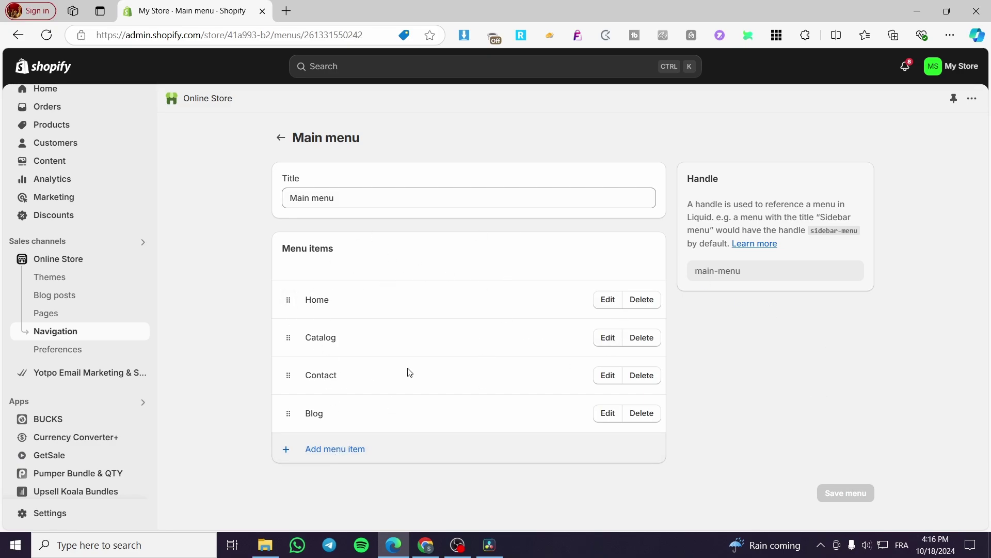
click(280, 138)
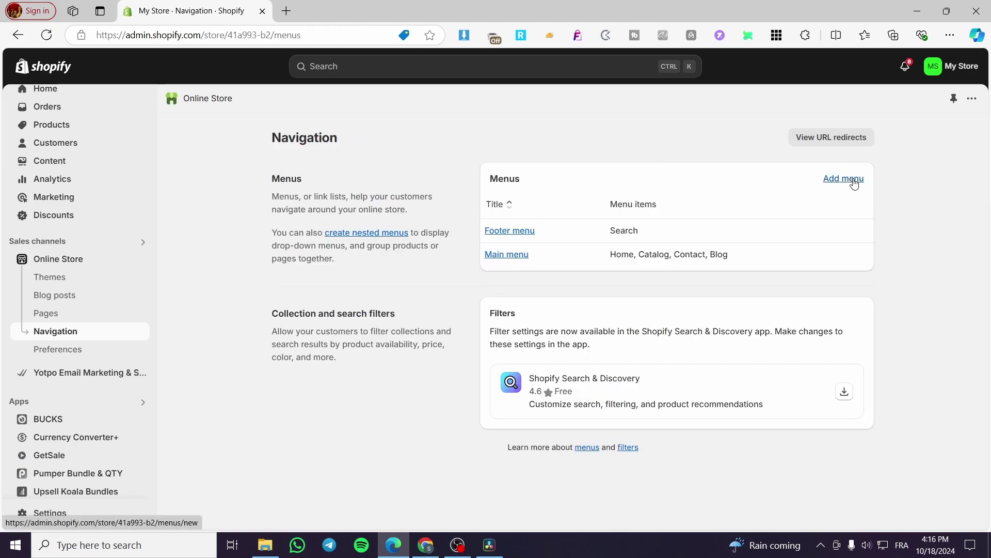
Create a new navigation menu titled "Jacks test Menu".
click(854, 182)
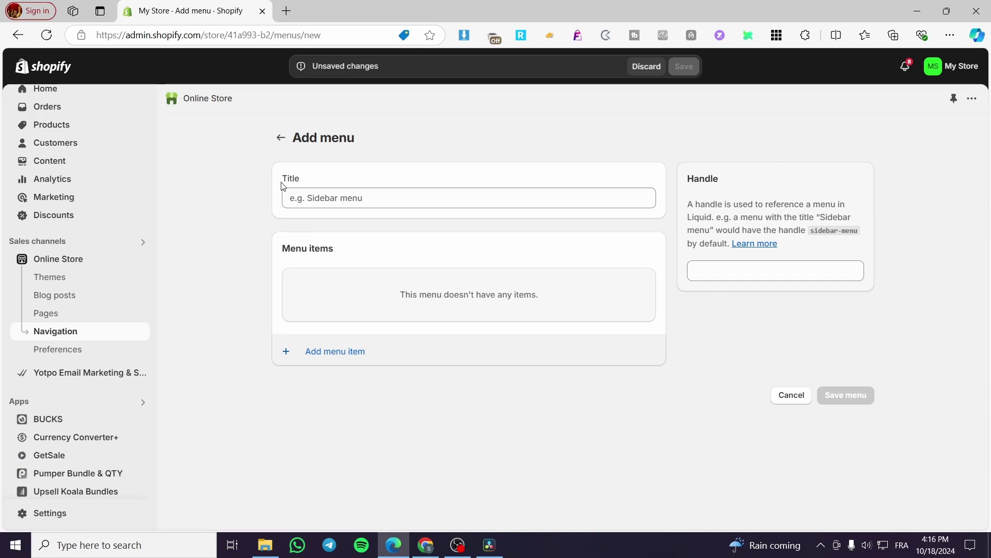
click(299, 197)
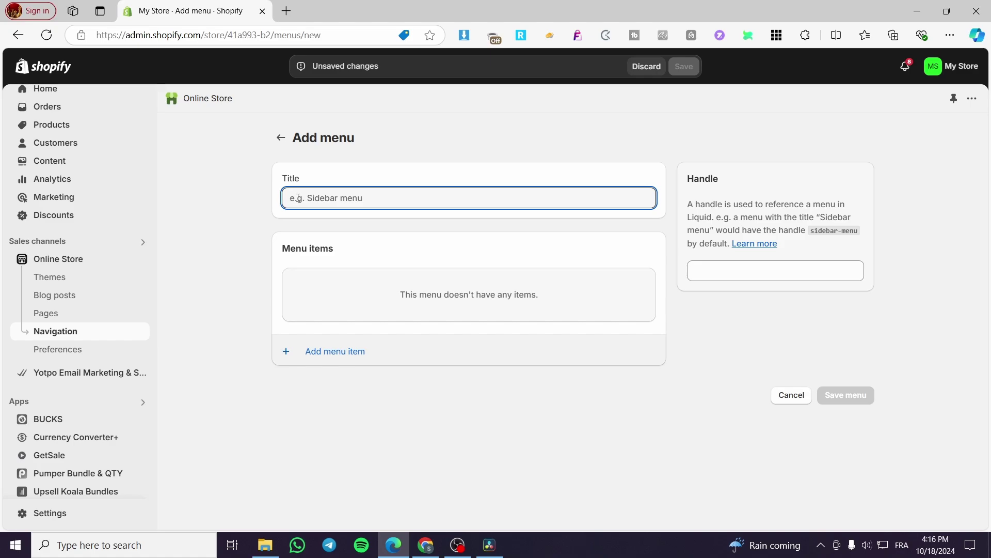
text(Ja)
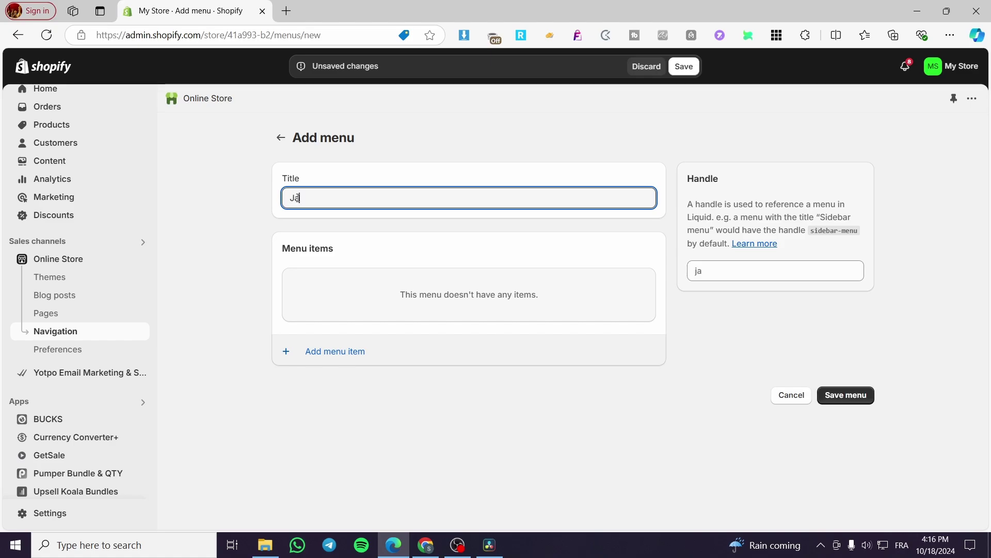
text(cks test Menu)
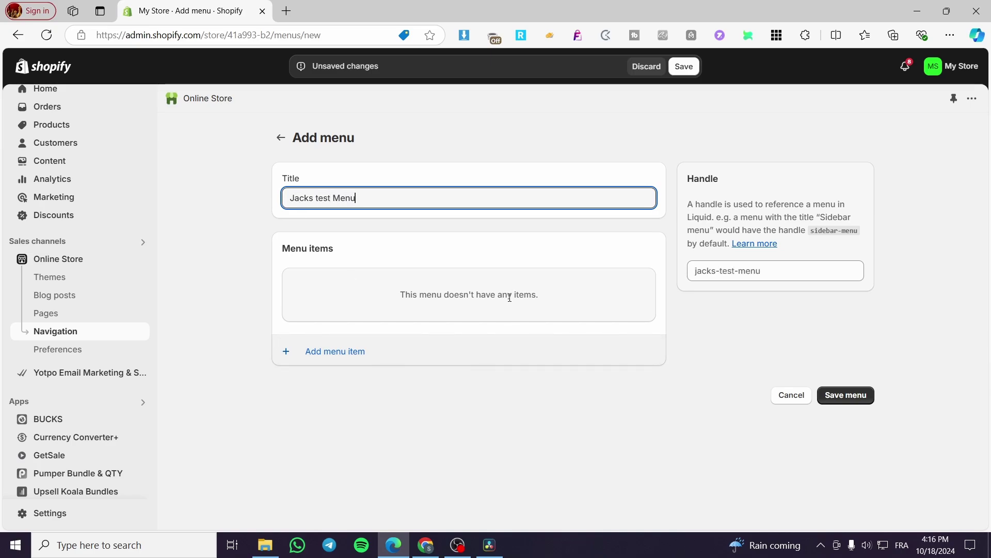
Add a menu item named "Home" that links to the home page.
click(336, 354)
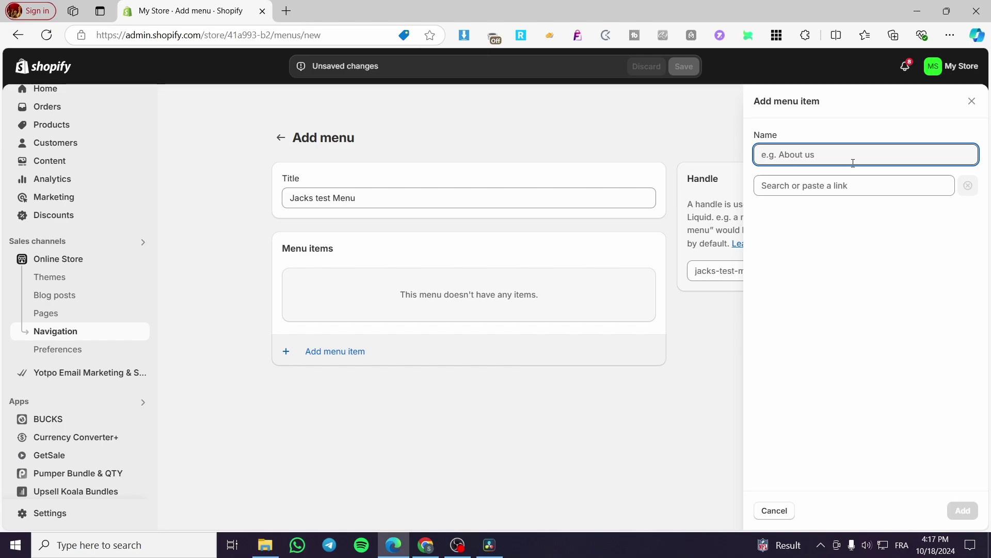
text(Home)
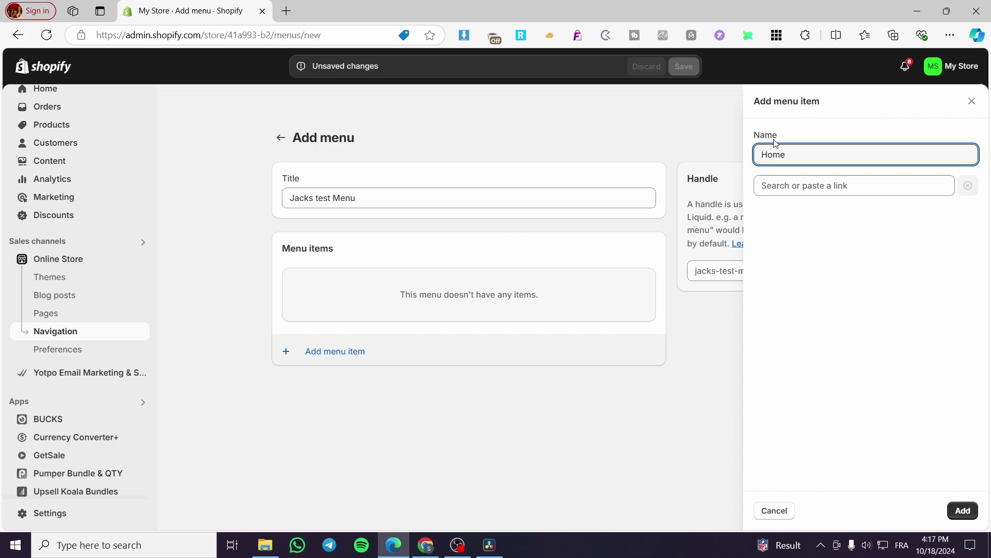
click(802, 180)
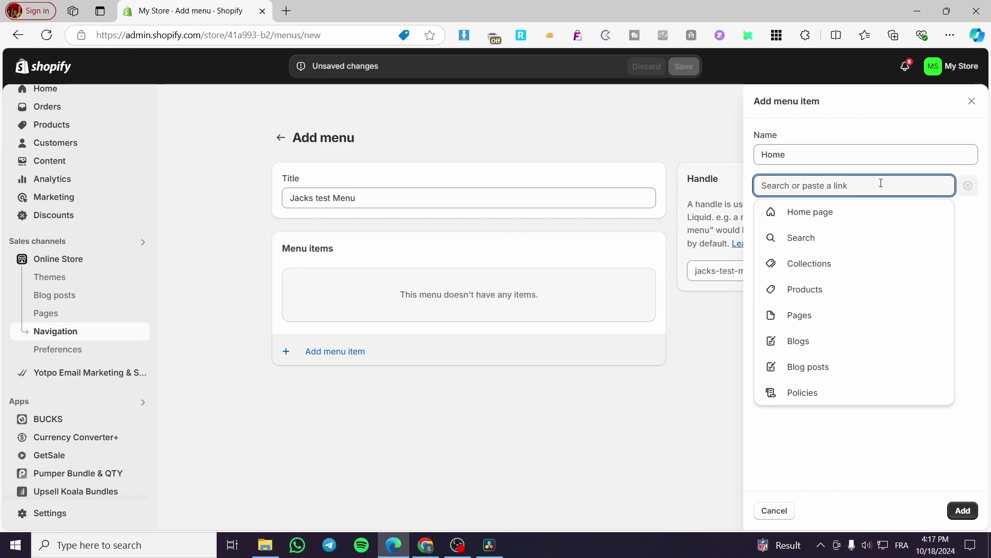
click(790, 222)
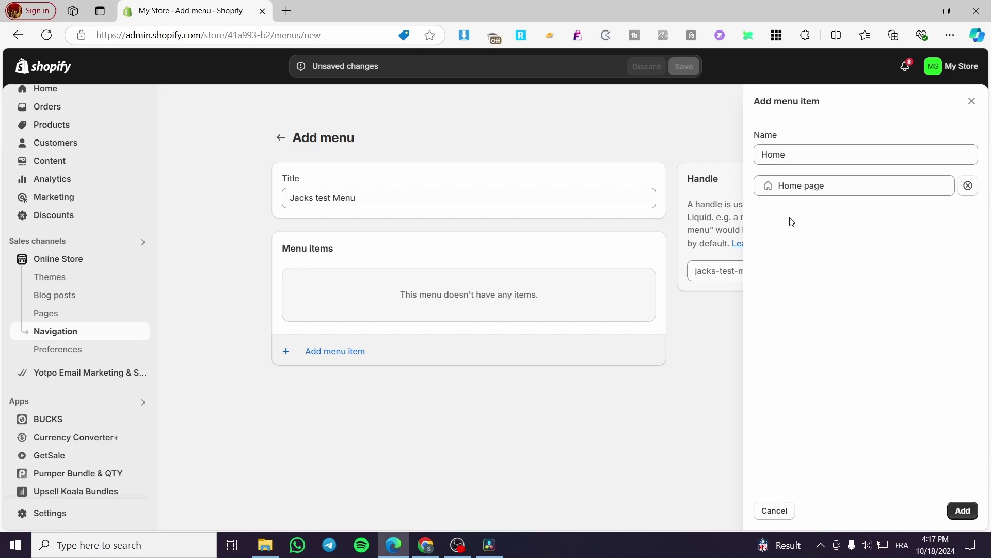
click(959, 509)
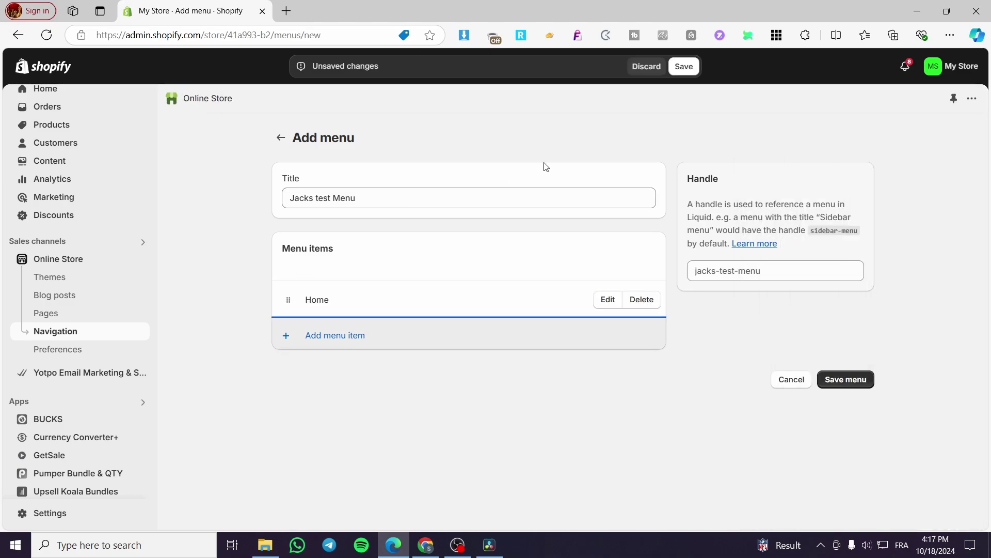
Add a second menu item named "Collection" with "#" as its placeholder link.
click(345, 337)
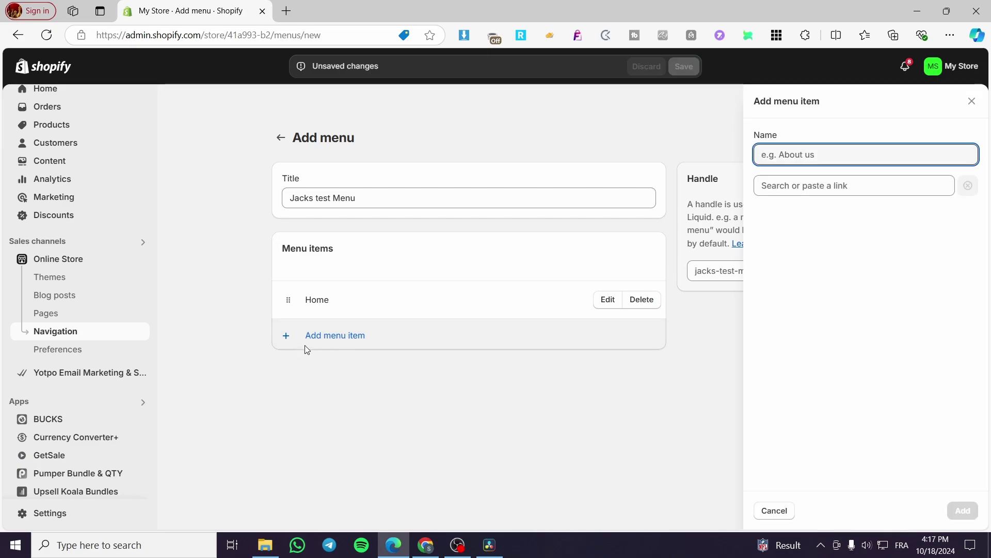
click(864, 185)
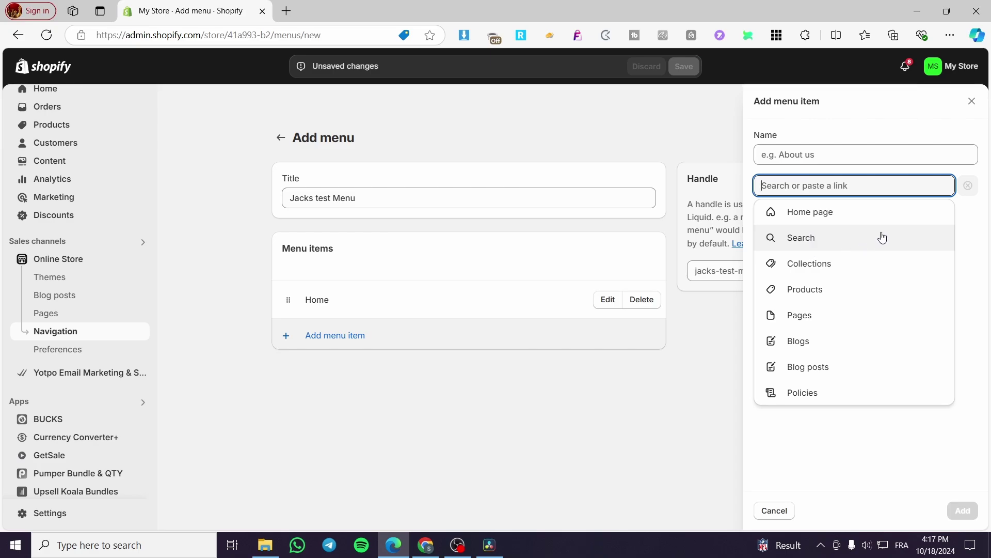
click(826, 152)
text(Collection)
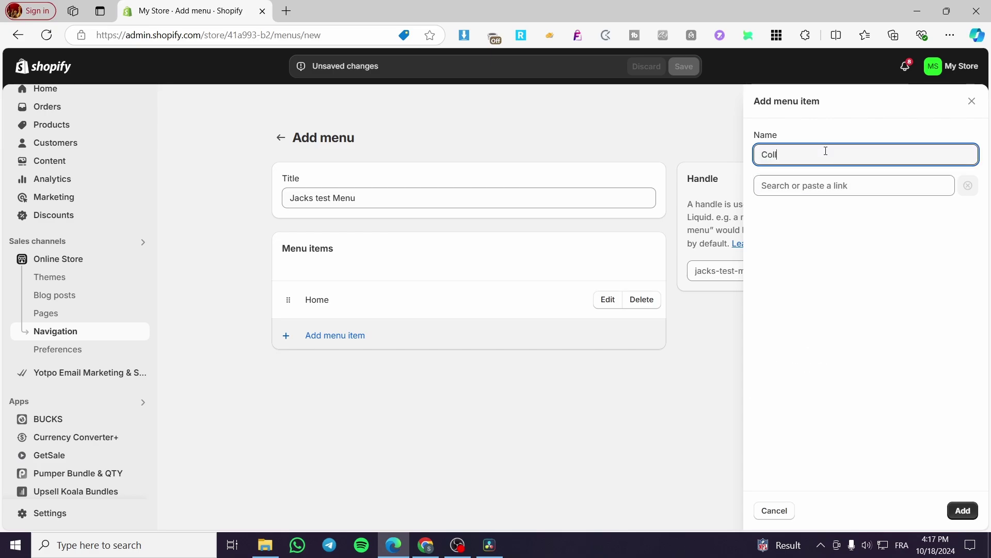
click(833, 187)
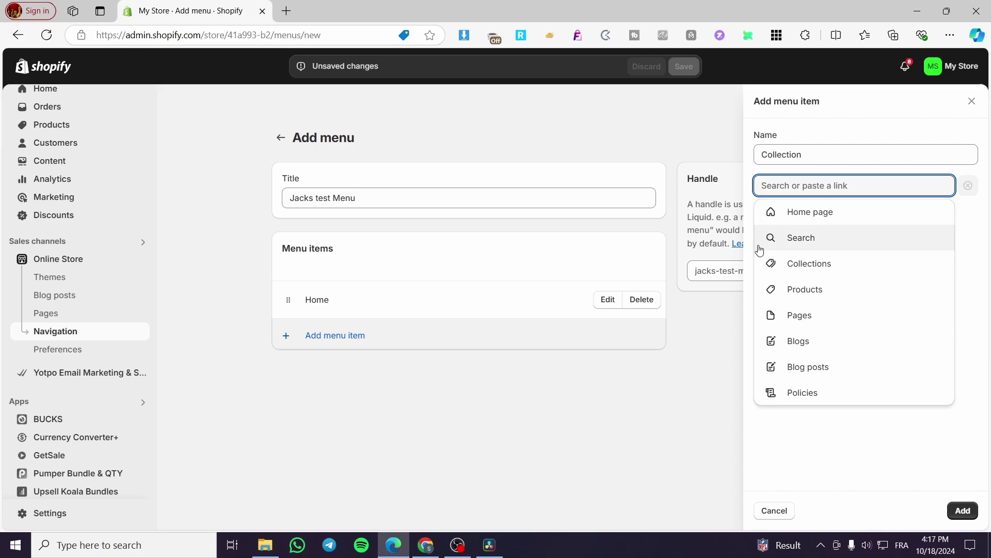
click(866, 273)
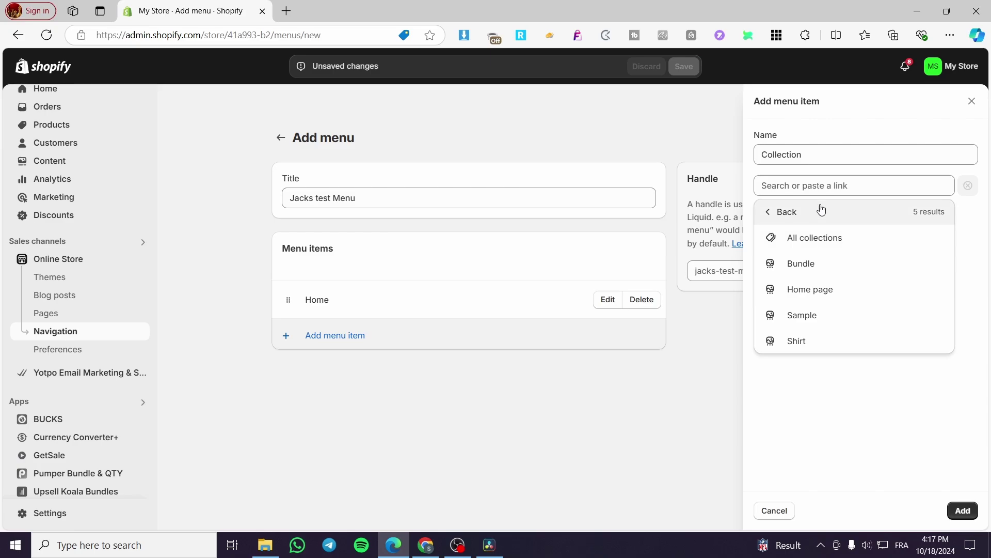
click(819, 186)
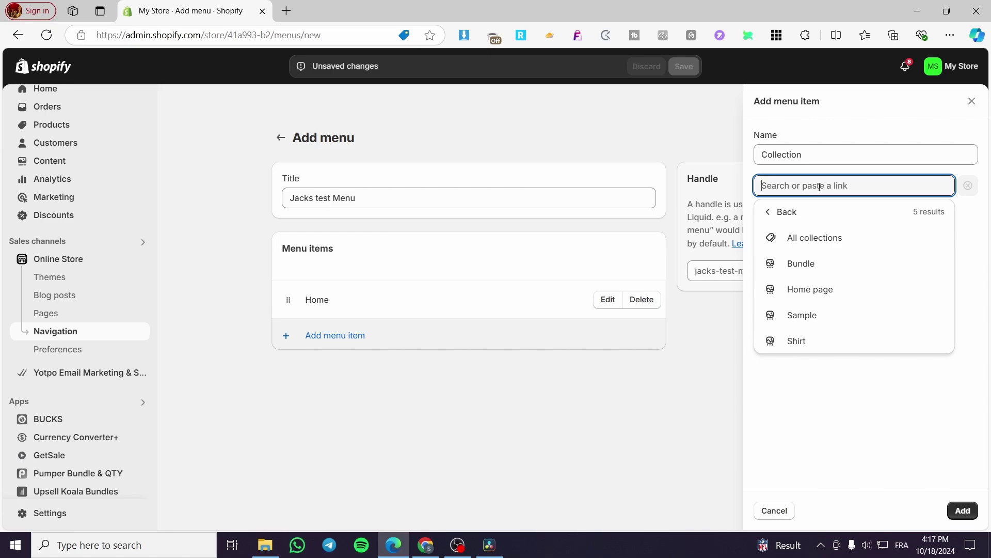
text(3)
key(BackSpace)
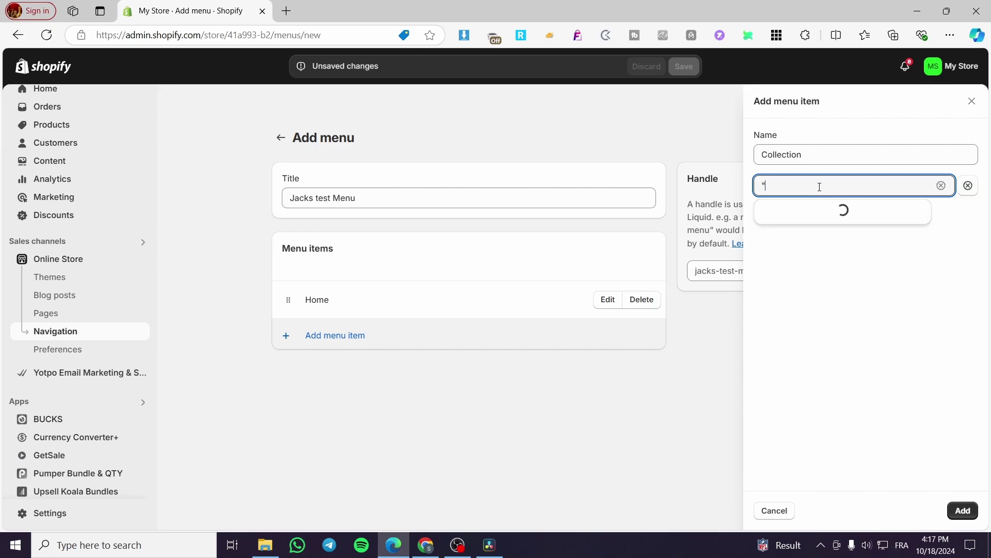
text(#)
click(833, 238)
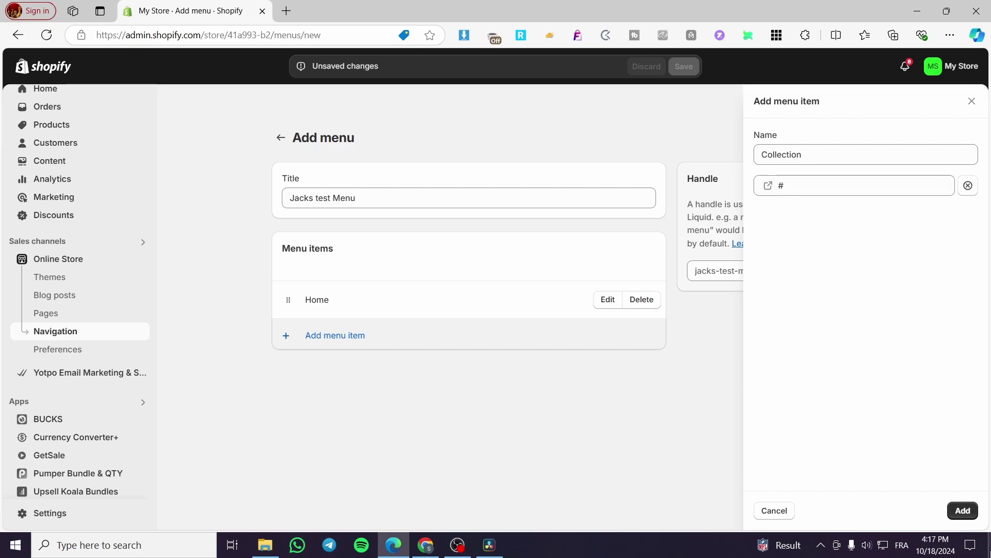
click(963, 510)
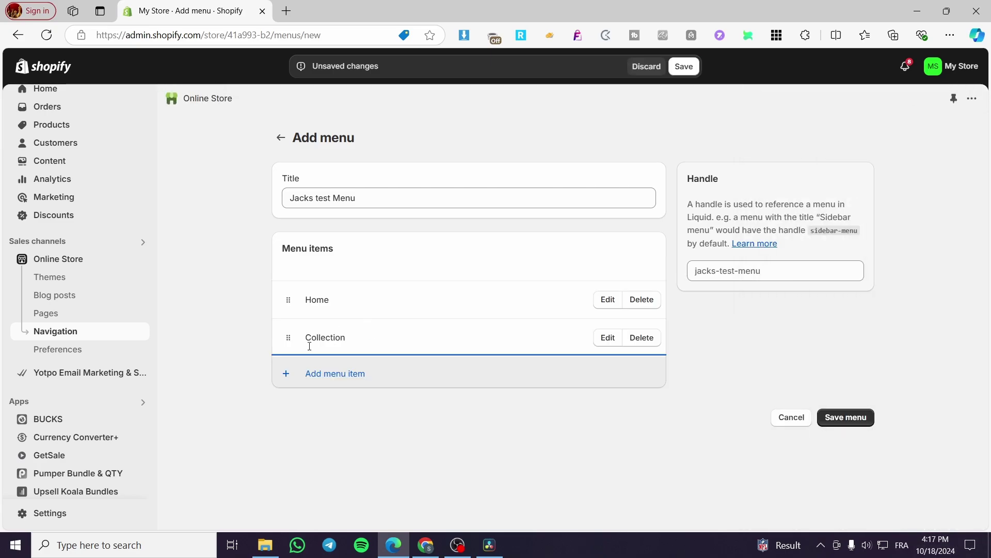
Add a third menu item named "Blog", choosing the News blog as its link.
click(311, 374)
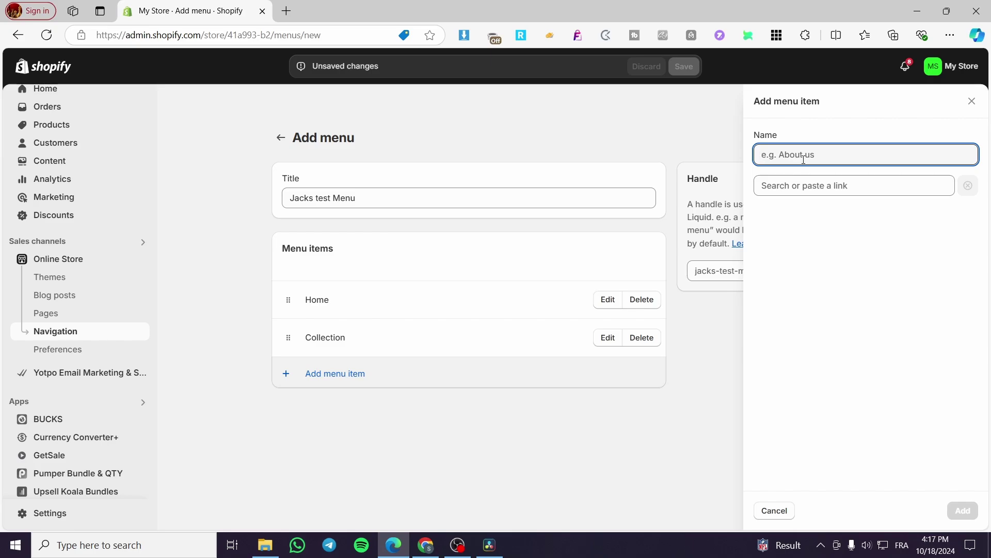
click(821, 188)
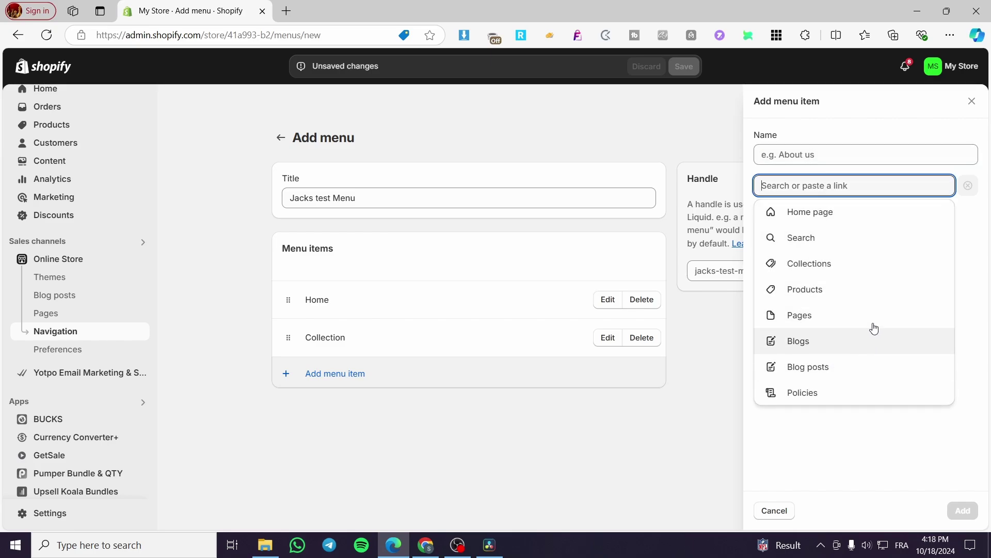
click(851, 156)
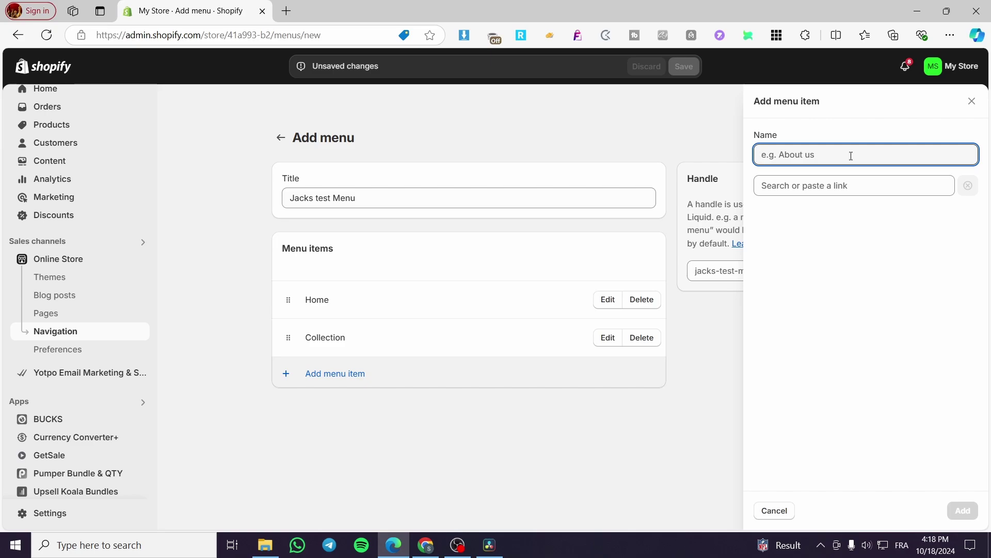
text(Blog)
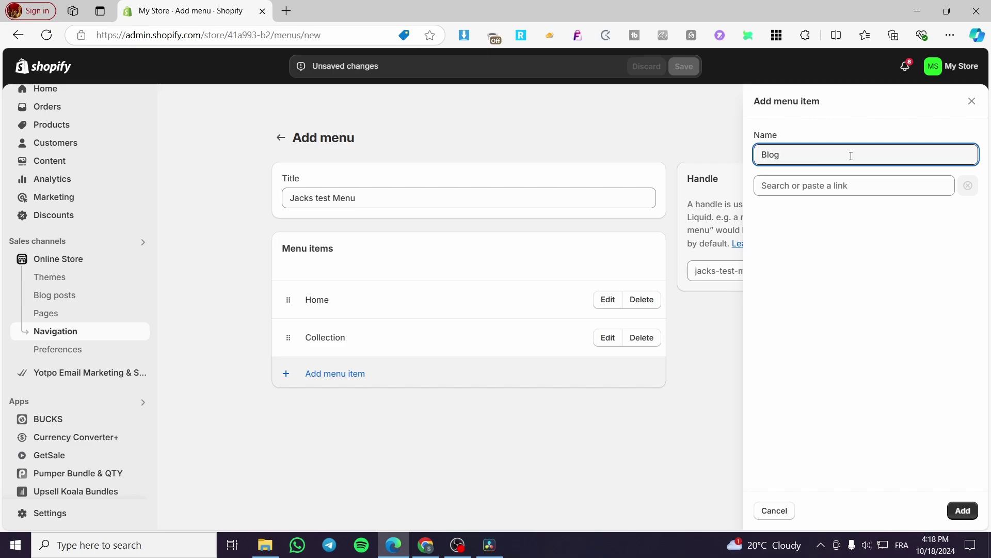
click(857, 184)
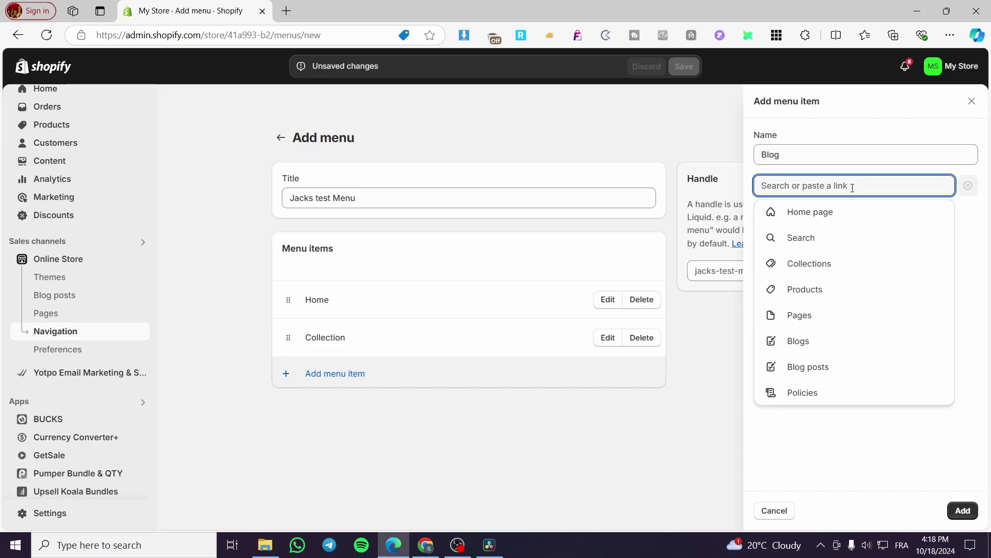
click(848, 339)
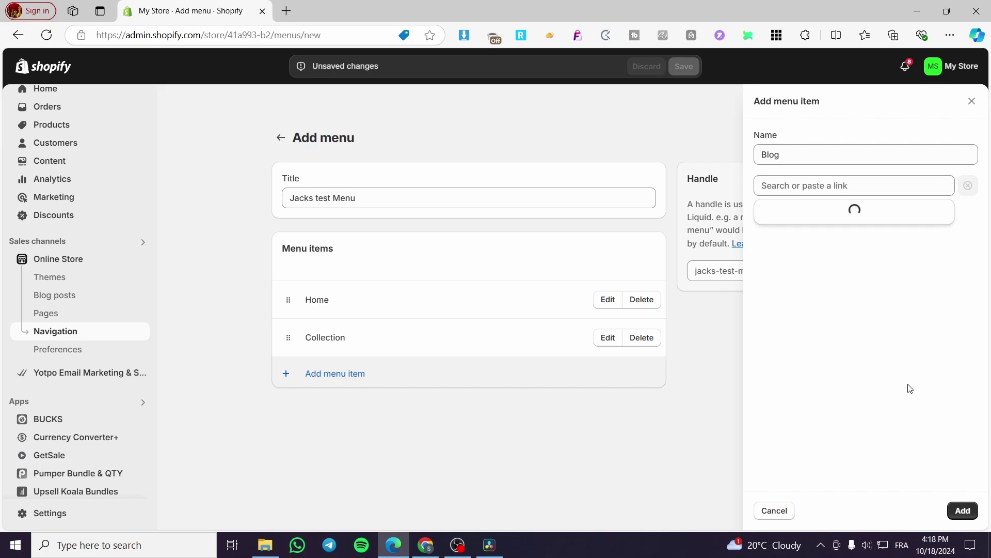
click(975, 515)
click(829, 195)
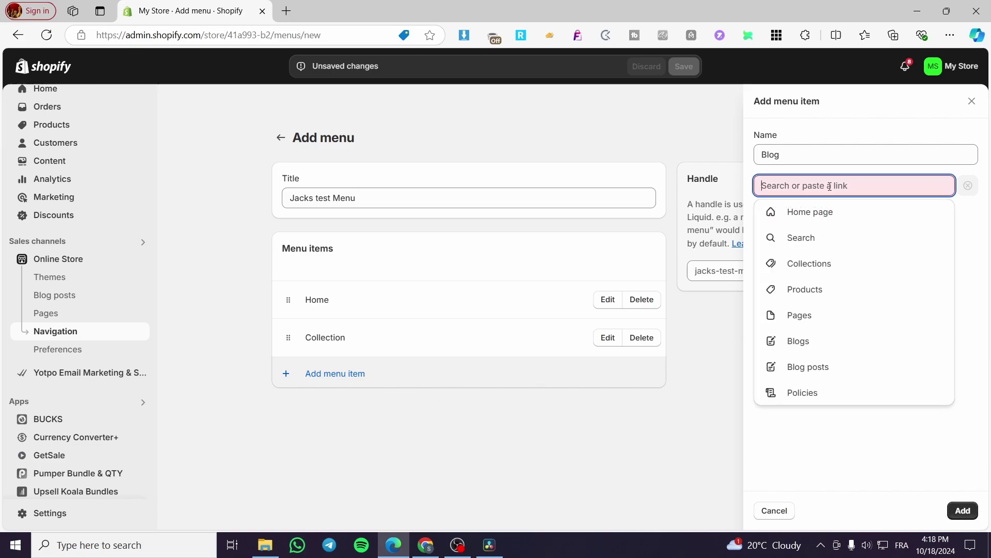
click(828, 341)
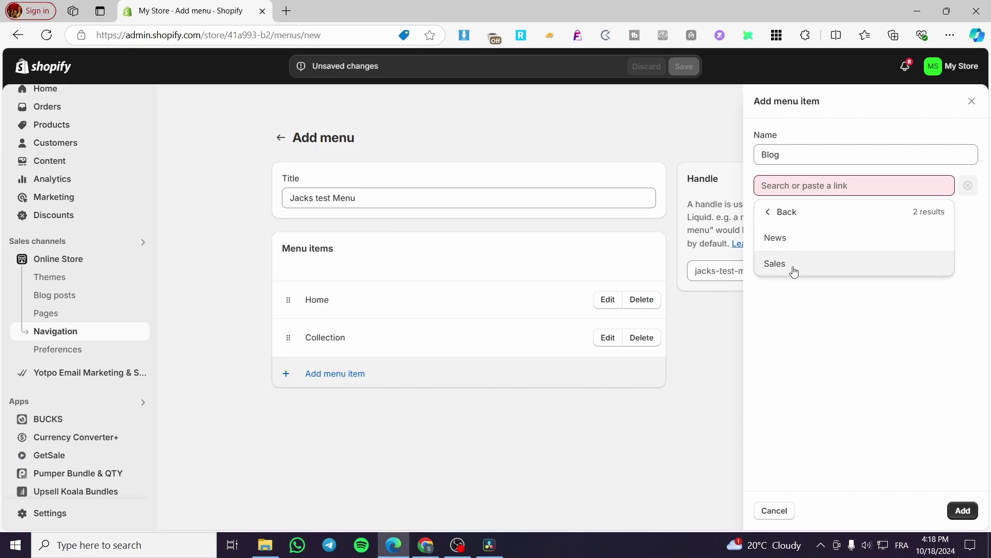
click(807, 243)
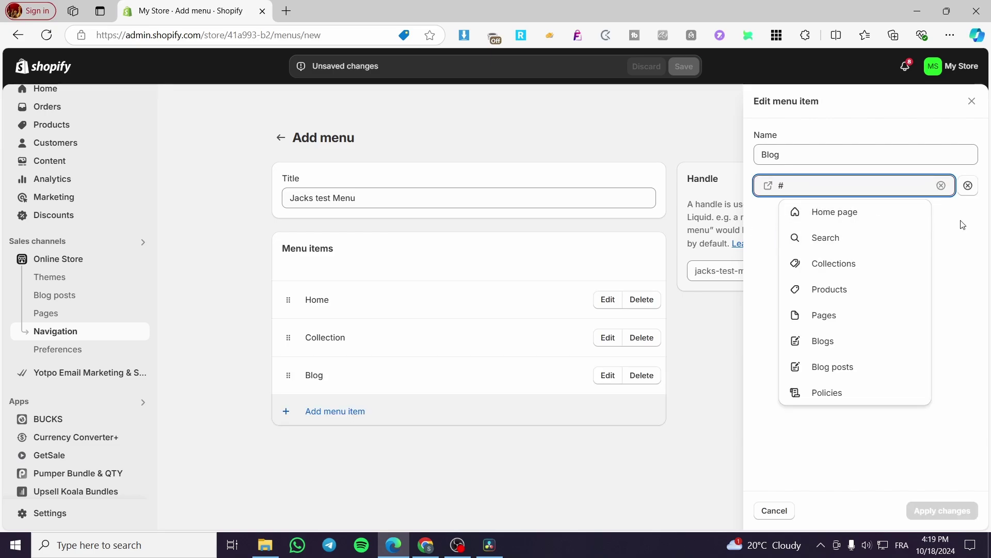
click(964, 257)
click(769, 512)
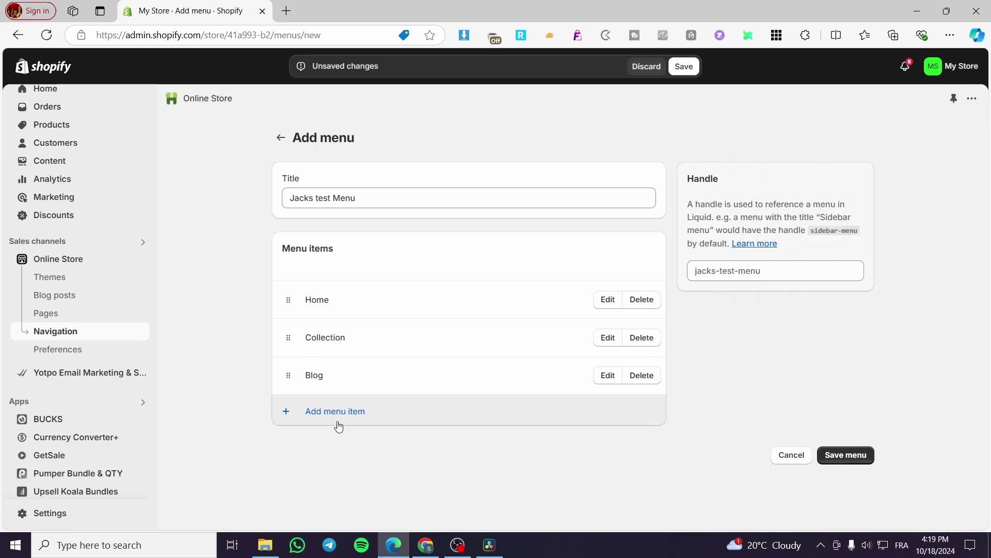
Add a fourth menu item that links to the Privacy Policy from the store policies.
click(347, 413)
click(856, 153)
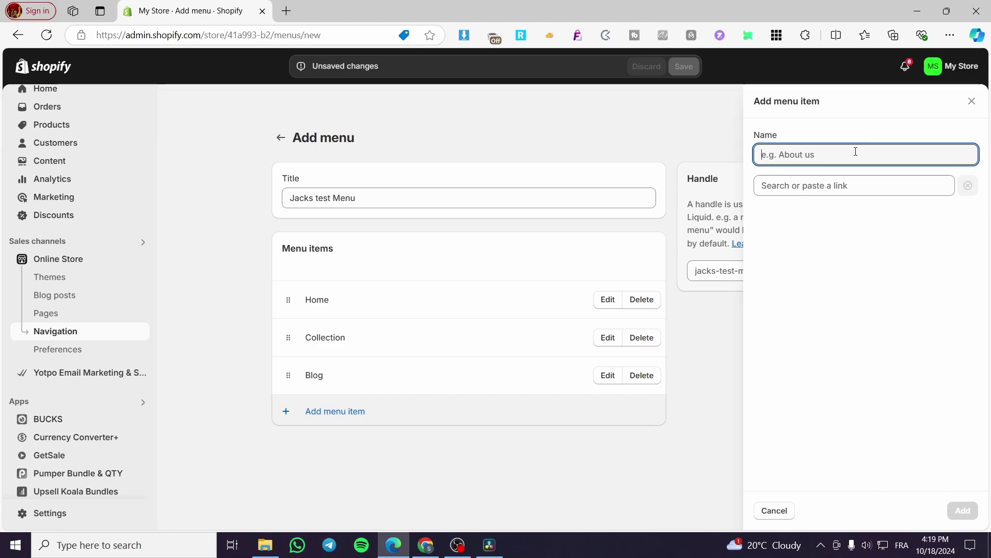
click(852, 192)
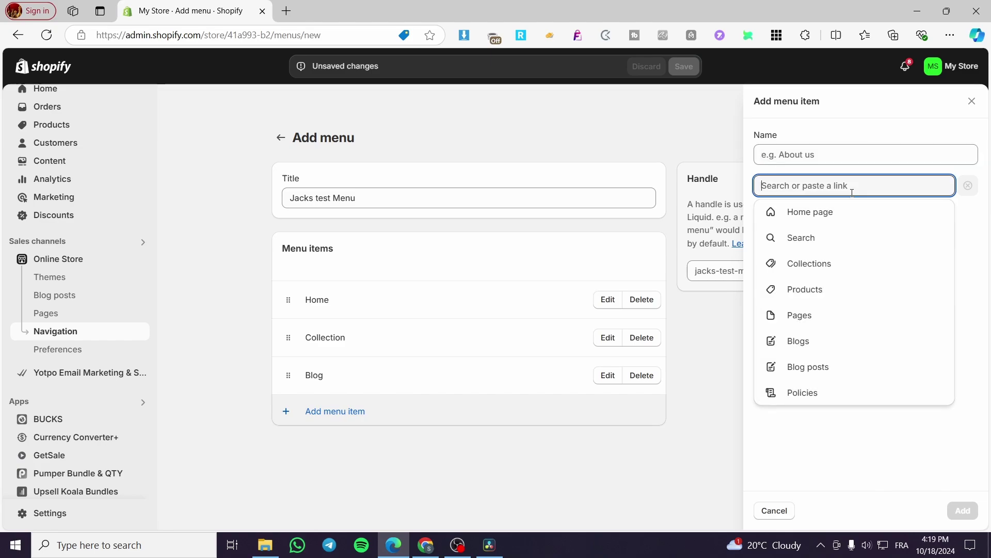
click(844, 402)
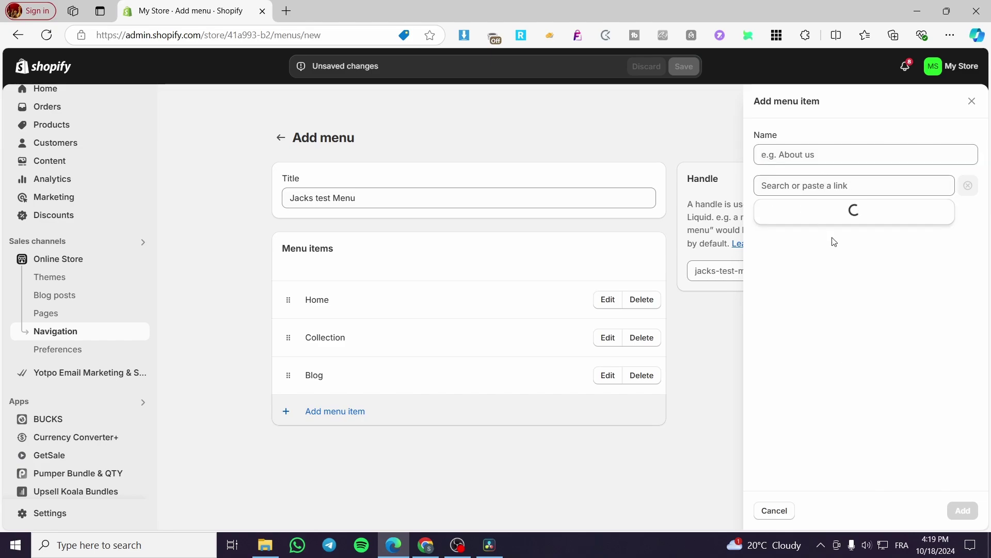
click(798, 235)
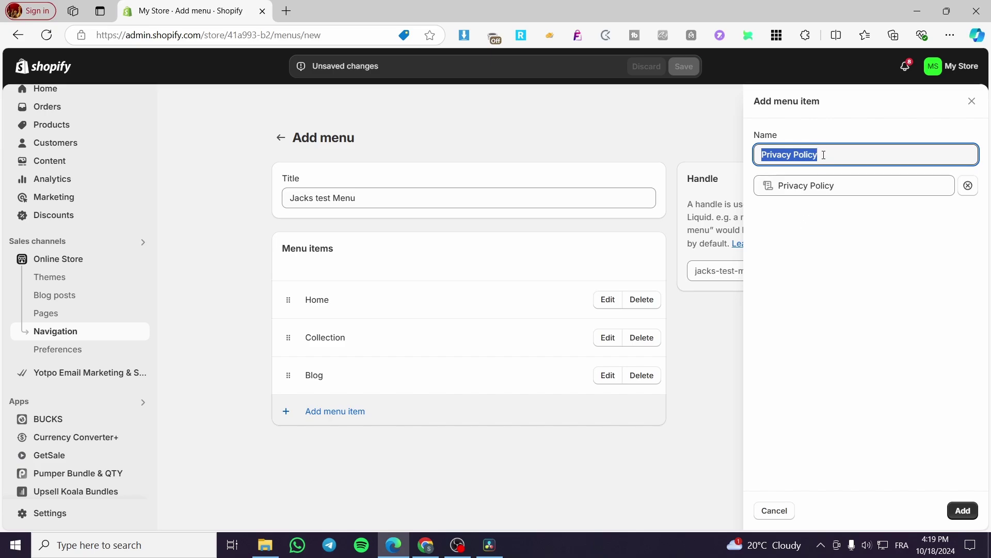
click(970, 518)
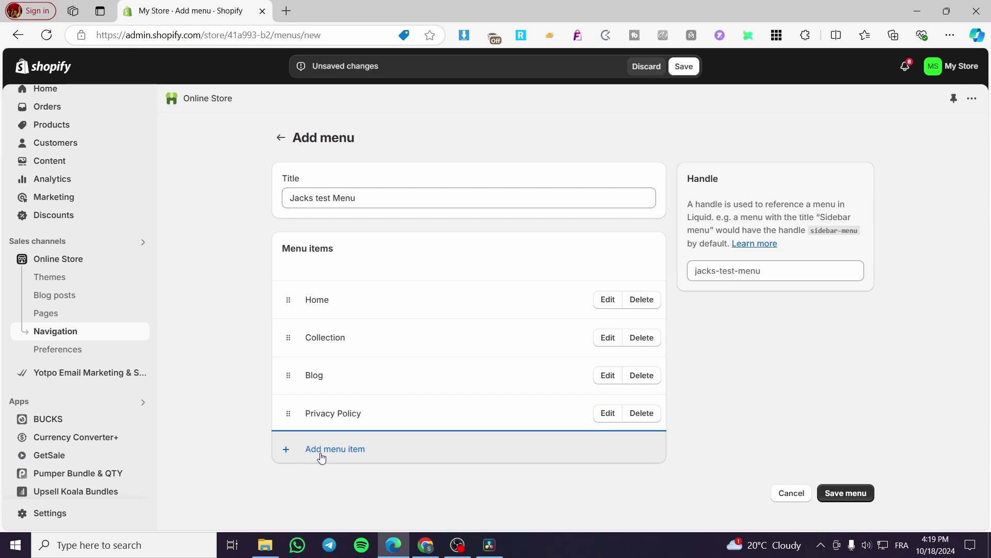
Add a menu item named "Men" with "#" as its placeholder link.
click(346, 457)
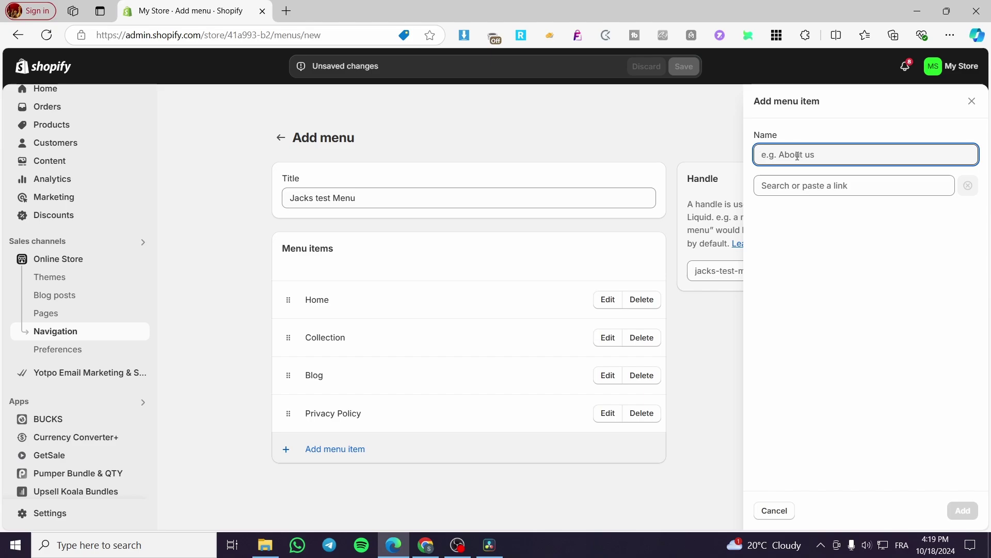
text(Man)
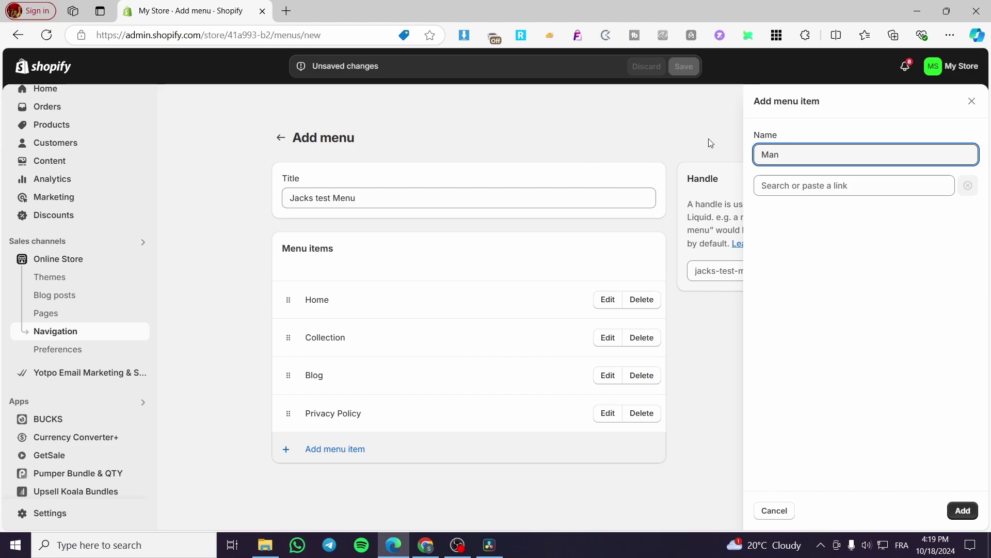
text(n)
click(845, 187)
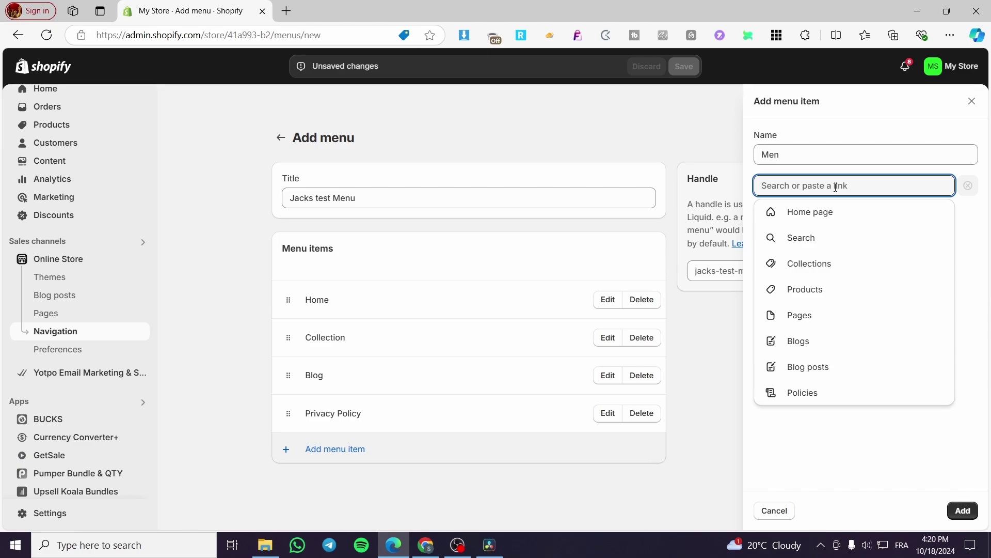
text(#)
click(807, 217)
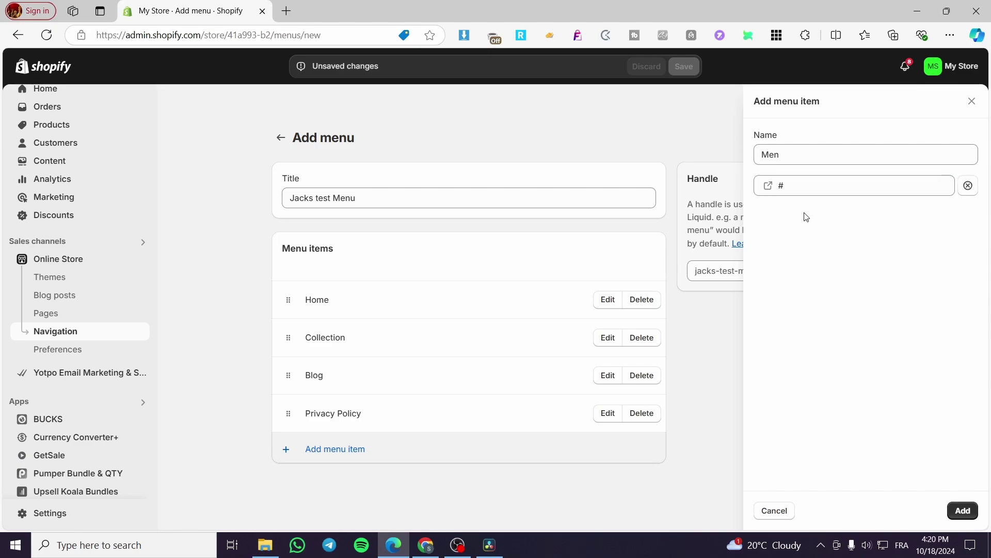
click(963, 510)
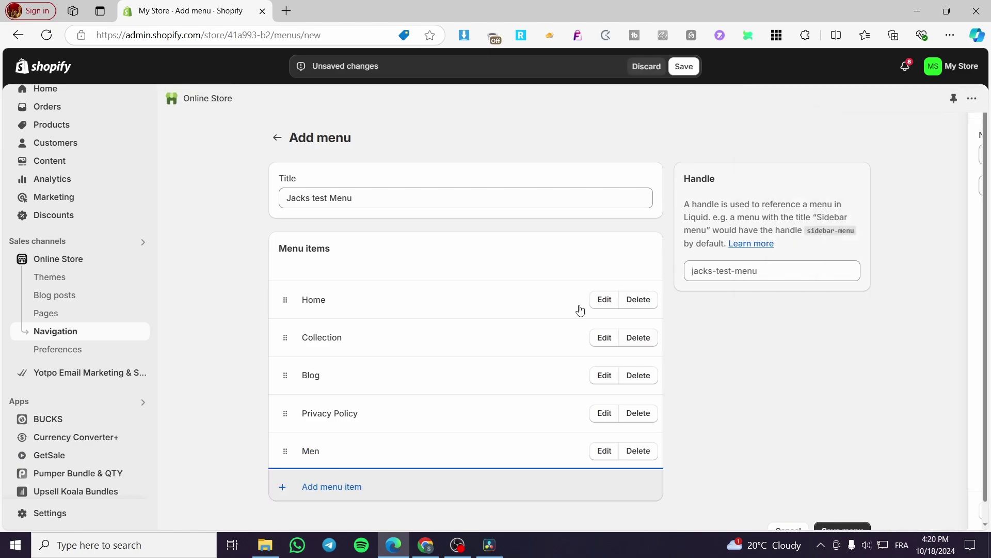
Add a menu item named "Women", with a capital W, and "#" as its placeholder link.
click(333, 487)
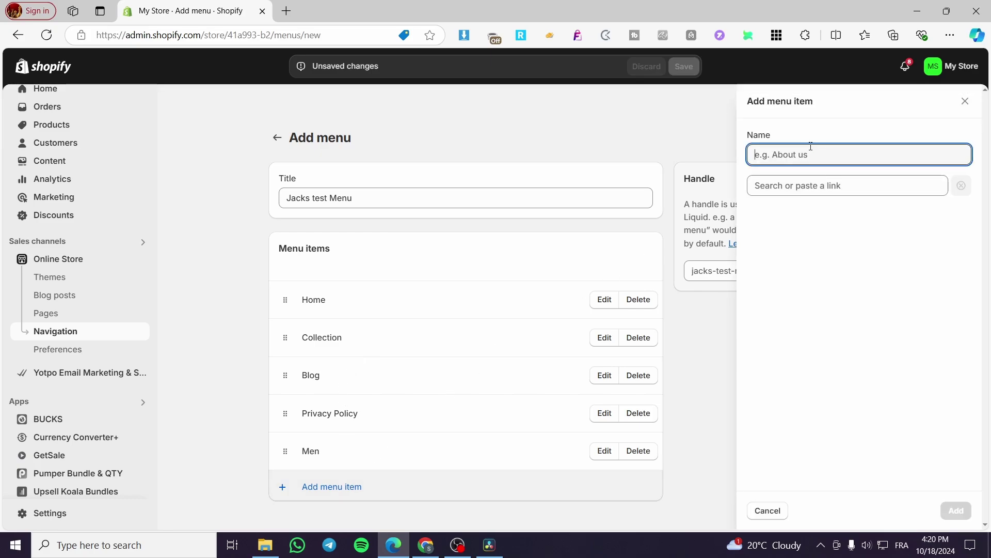
text(women)
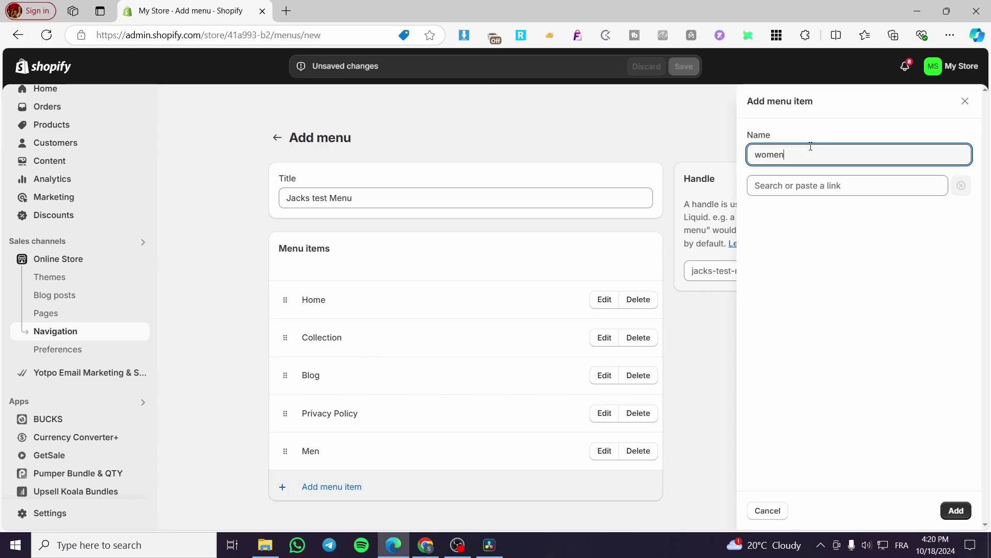
click(816, 186)
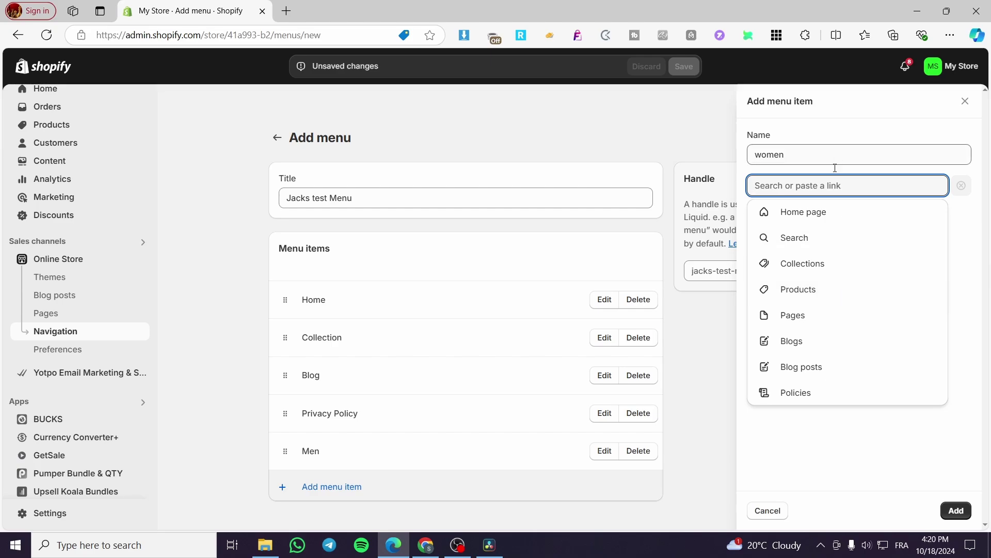
text(#)
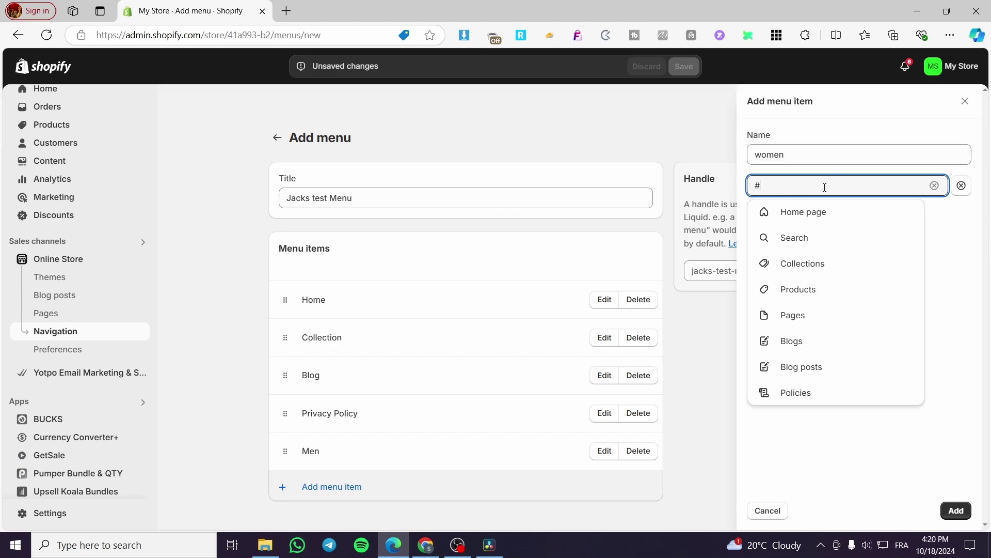
click(825, 216)
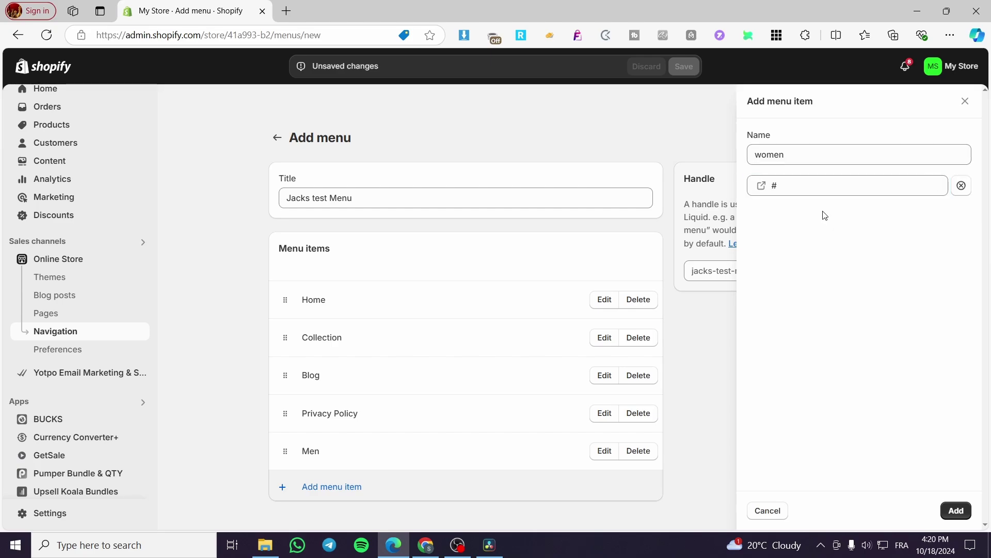
drag(762, 154, 755, 154)
text(W)
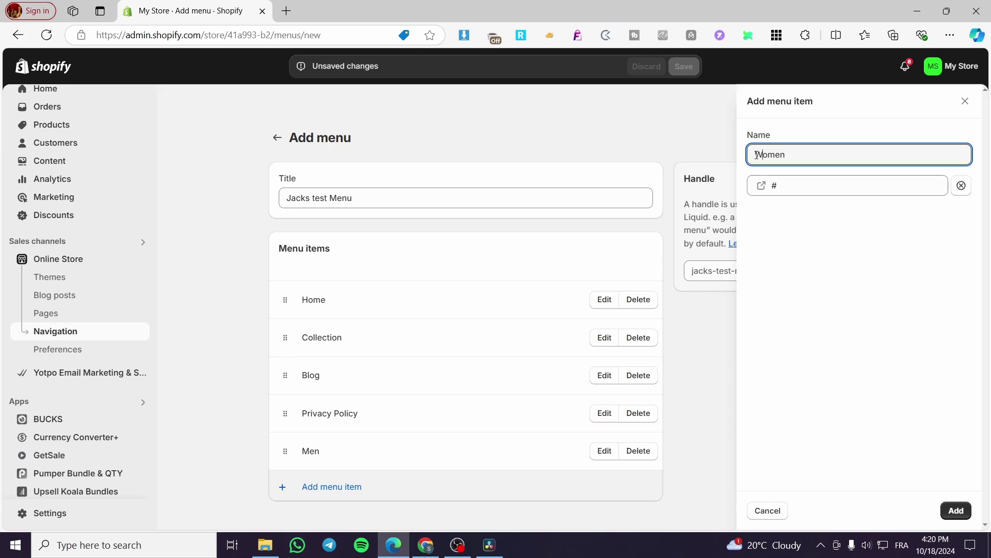
click(956, 510)
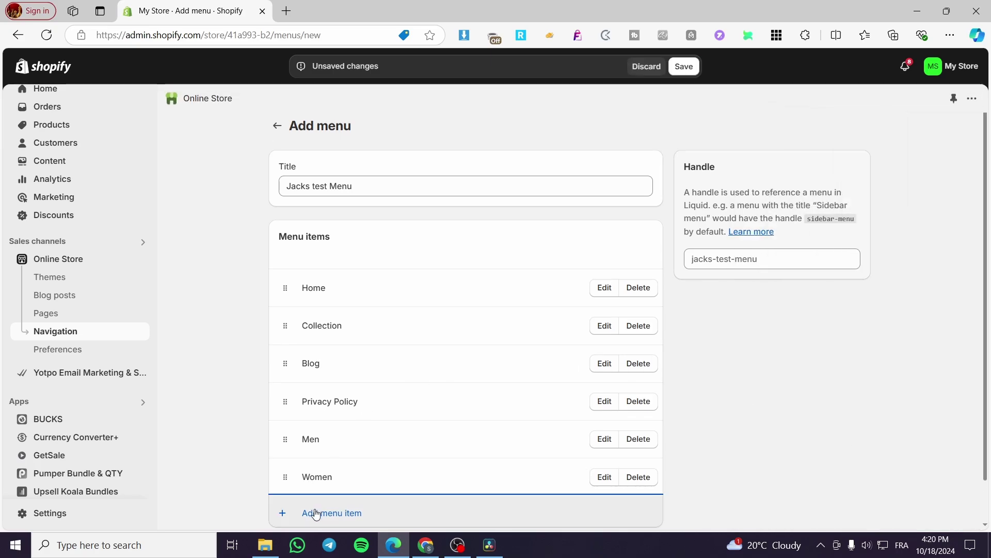
Add a menu item named "Kids" with "#" as its placeholder link.
click(316, 514)
text(K)
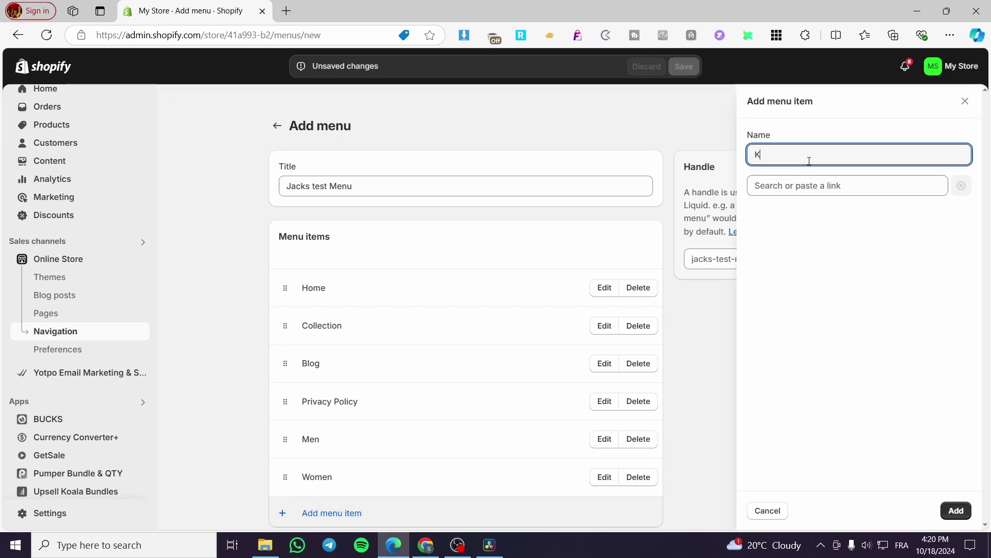
text(ids)
click(781, 186)
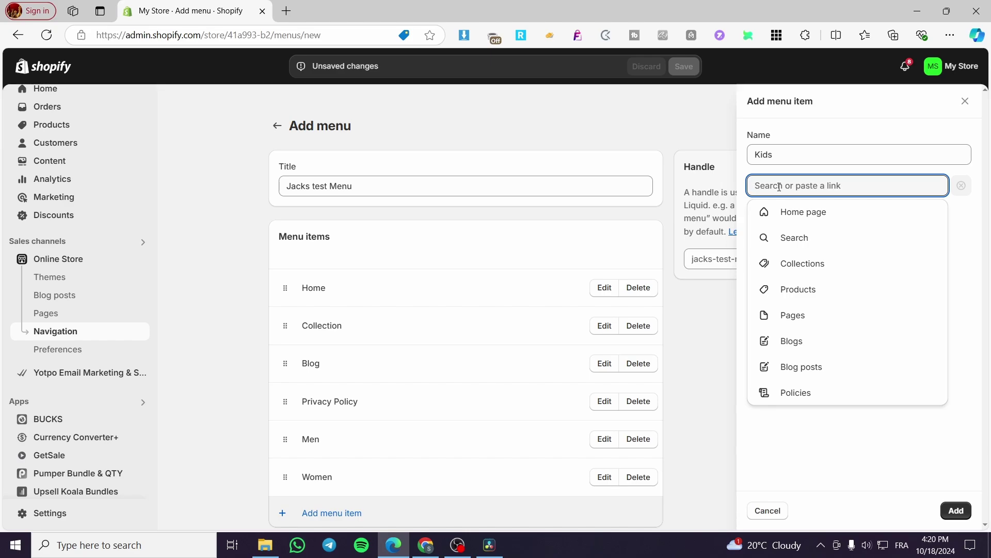
text(#)
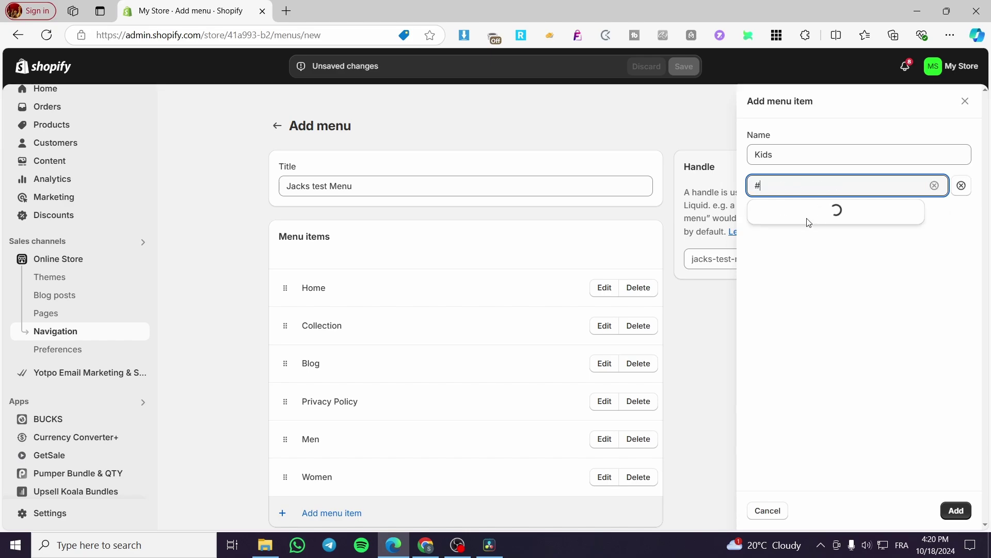
click(808, 210)
click(956, 510)
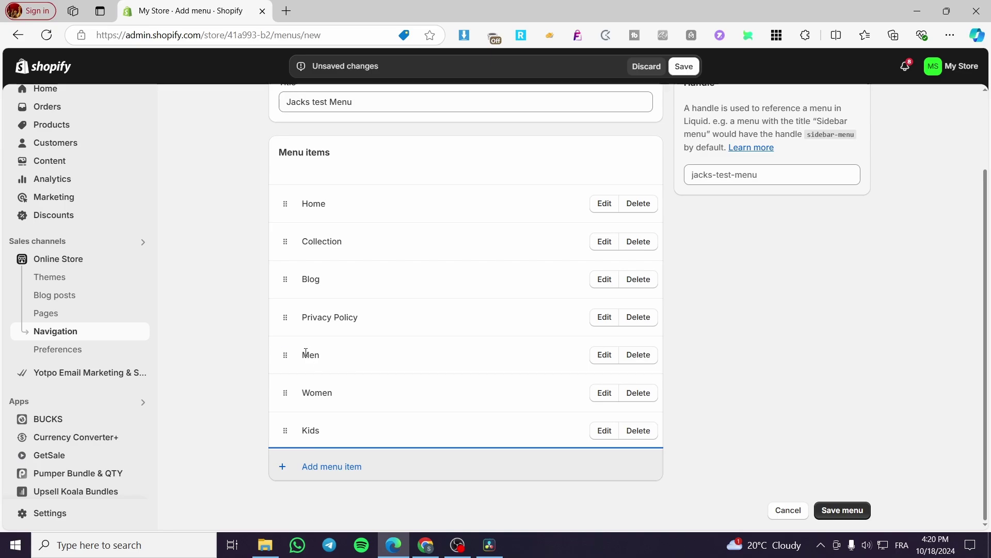
Nest the Men, Women and Kids items under Collection, in that order, as its submenu.
drag(285, 357, 328, 300)
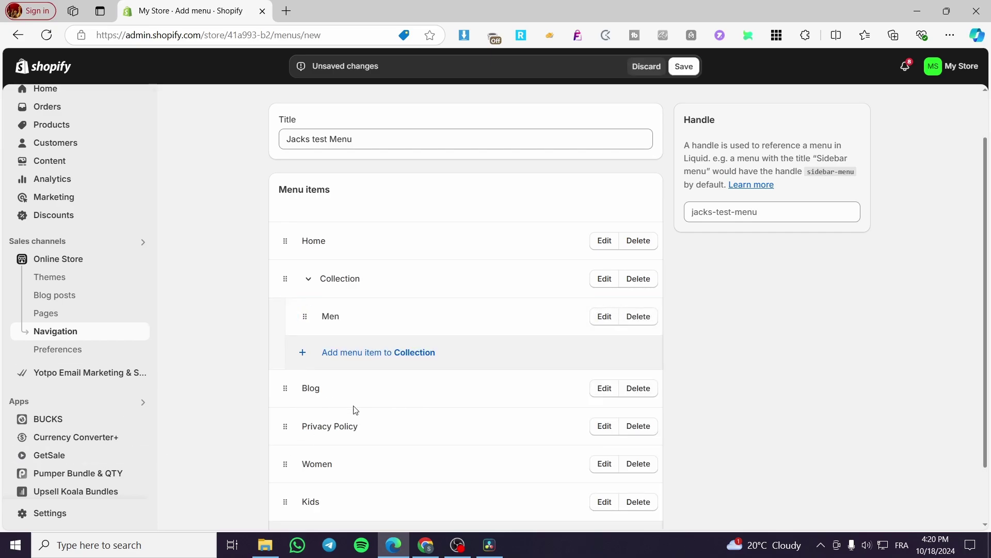
scroll(354, 407, down, 2)
drag(285, 391, 305, 292)
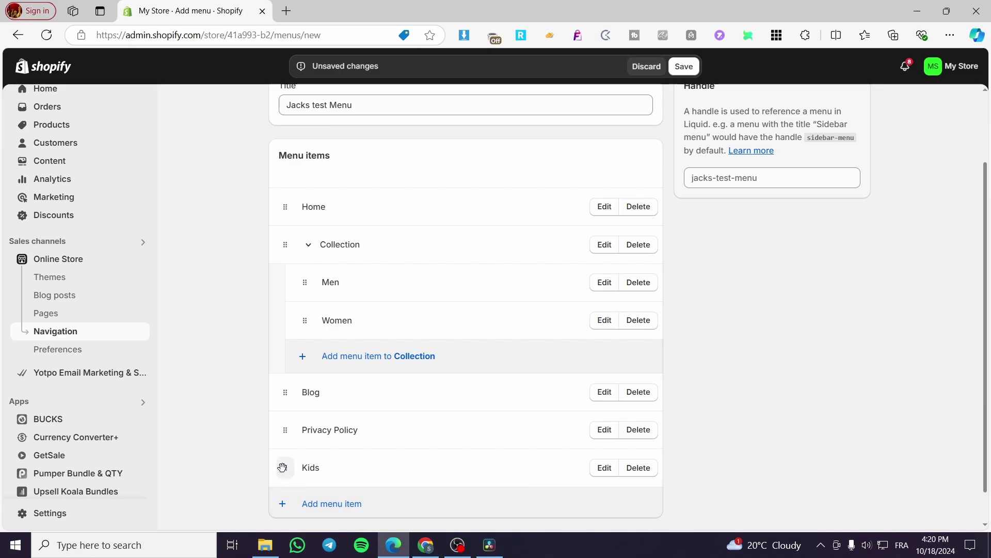
drag(282, 467, 302, 343)
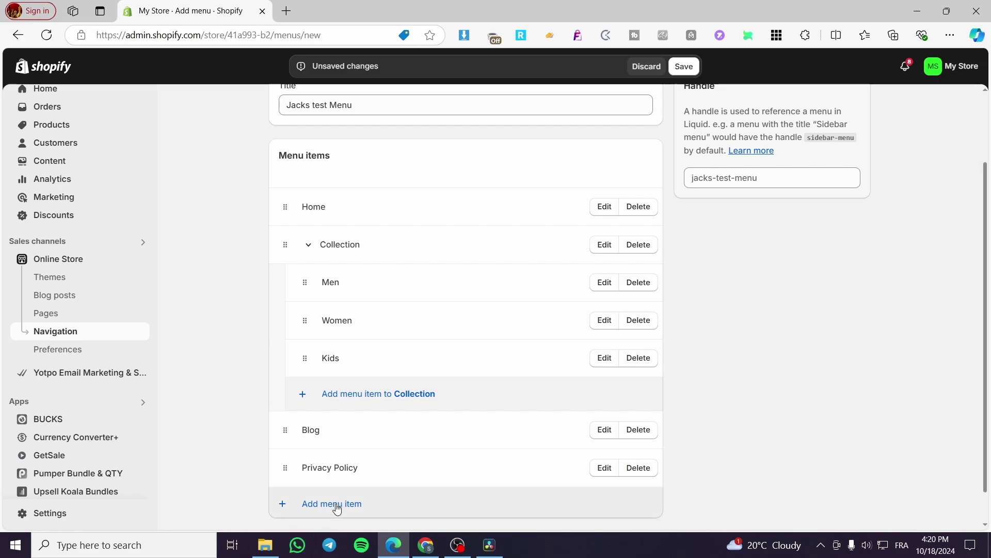
Add a menu item named "Pants" with "#" as its placeholder link.
click(309, 504)
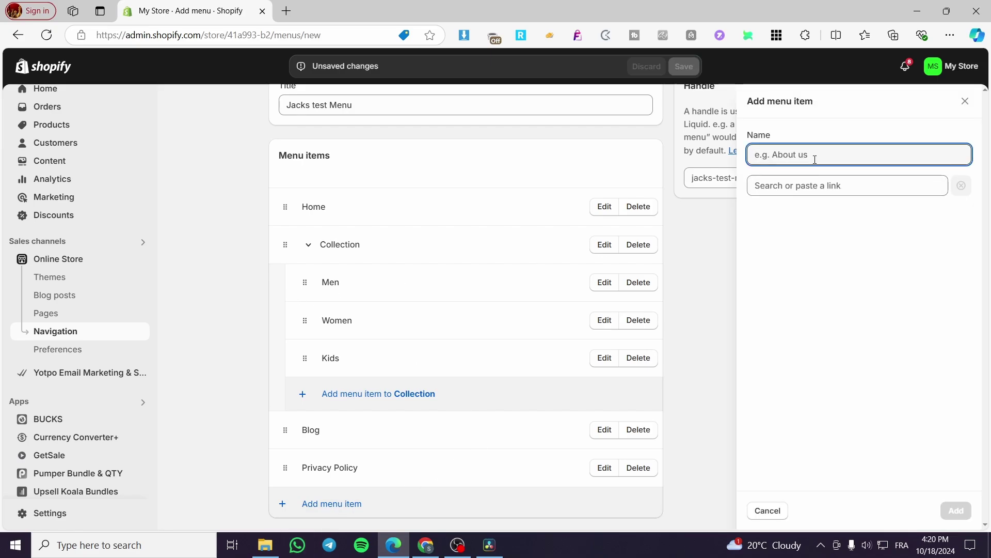
text(Pants)
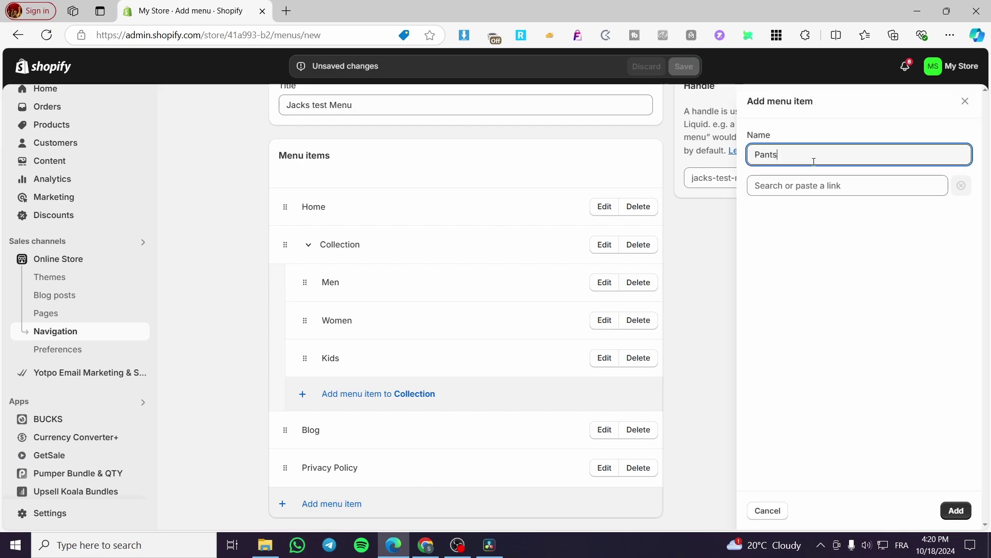
click(843, 190)
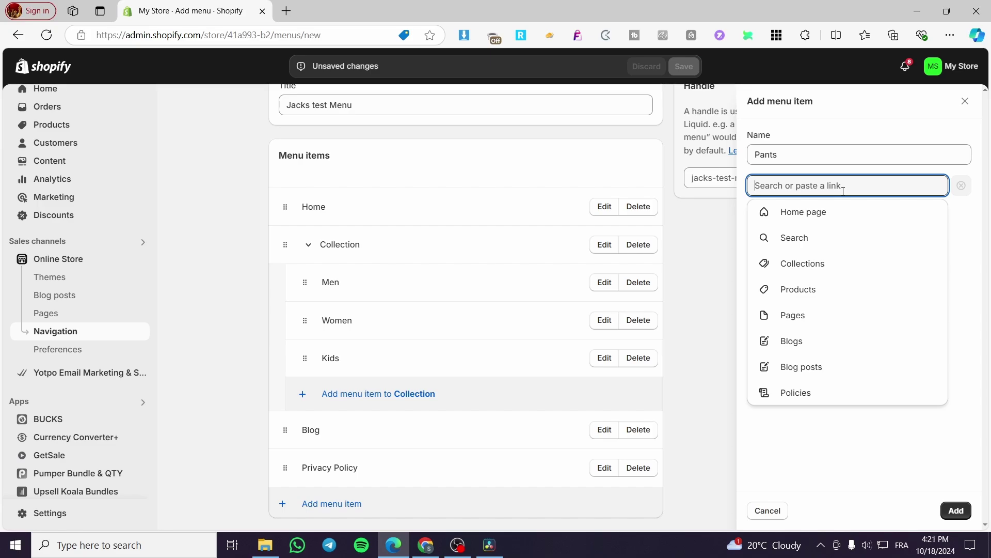
text(#)
click(788, 215)
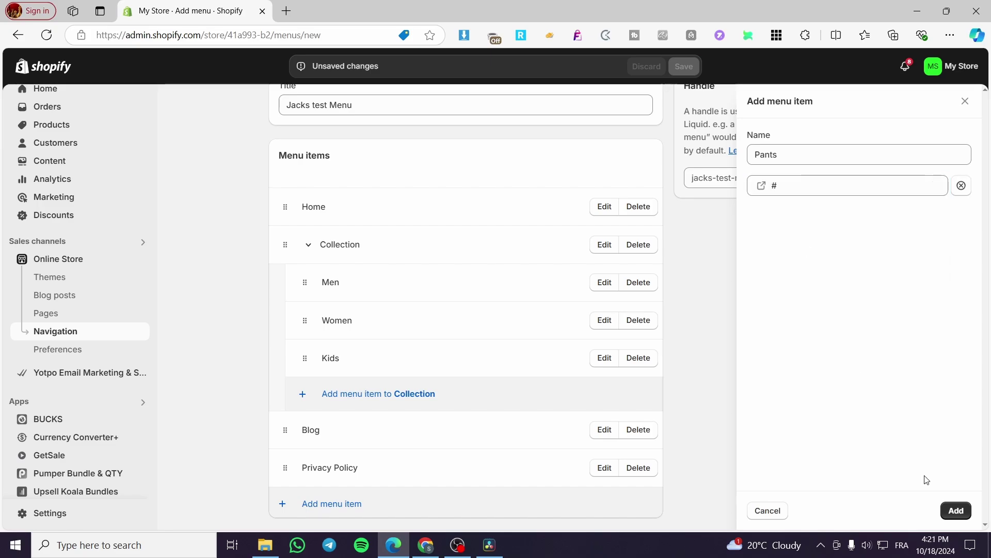
click(956, 510)
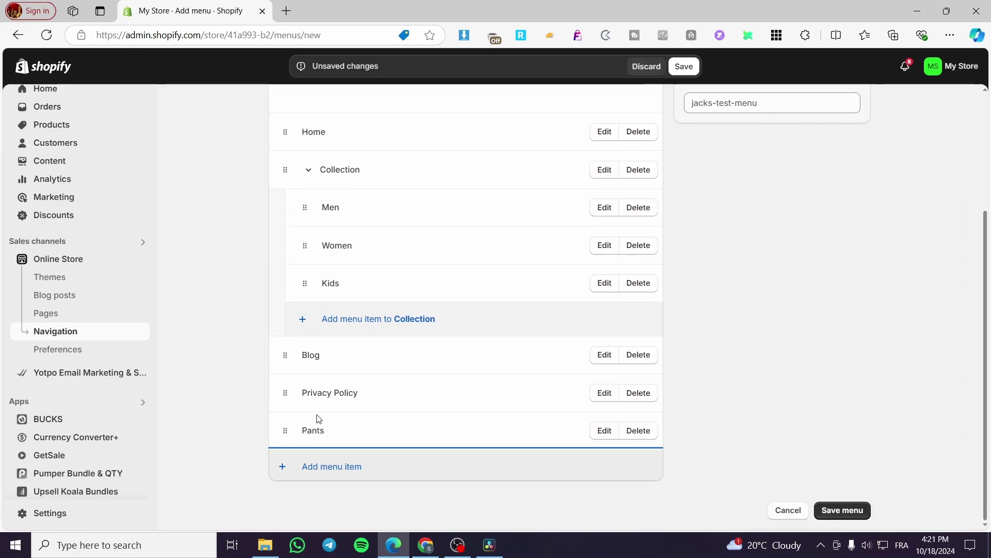
Add a second "Pants" menu item linked to "#", and nest one Pants item under Men and the other under Women.
click(312, 466)
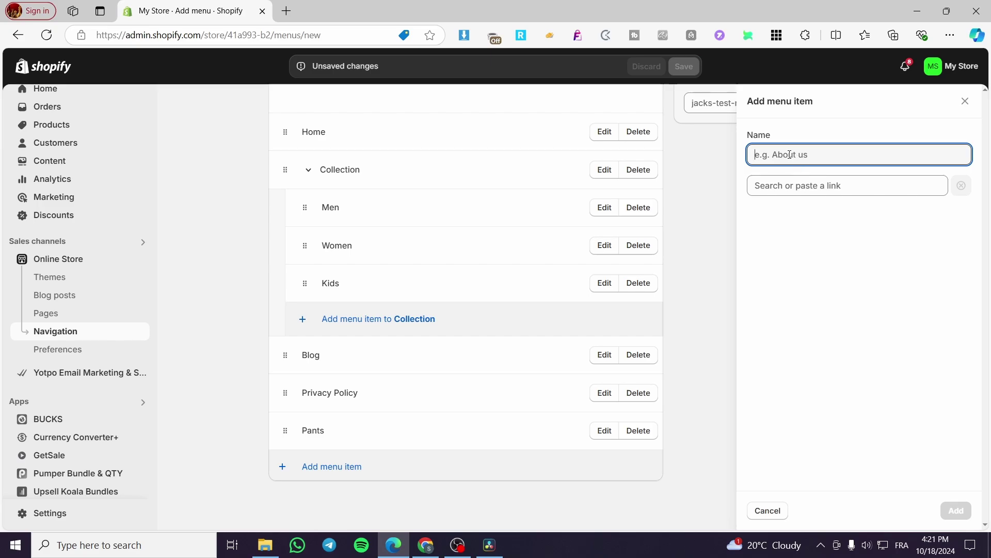
text(p)
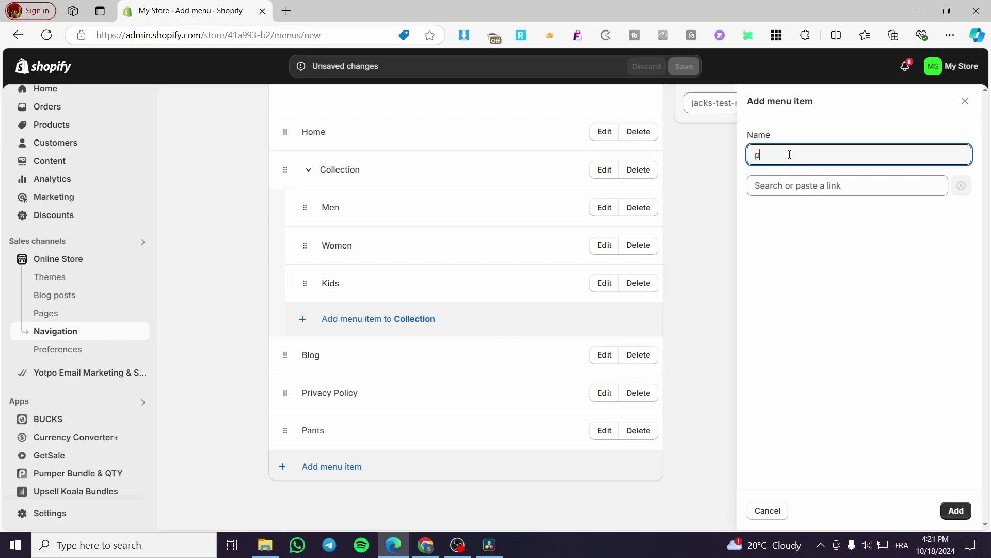
key(BackSpace)
text(Pants)
click(840, 184)
text(#)
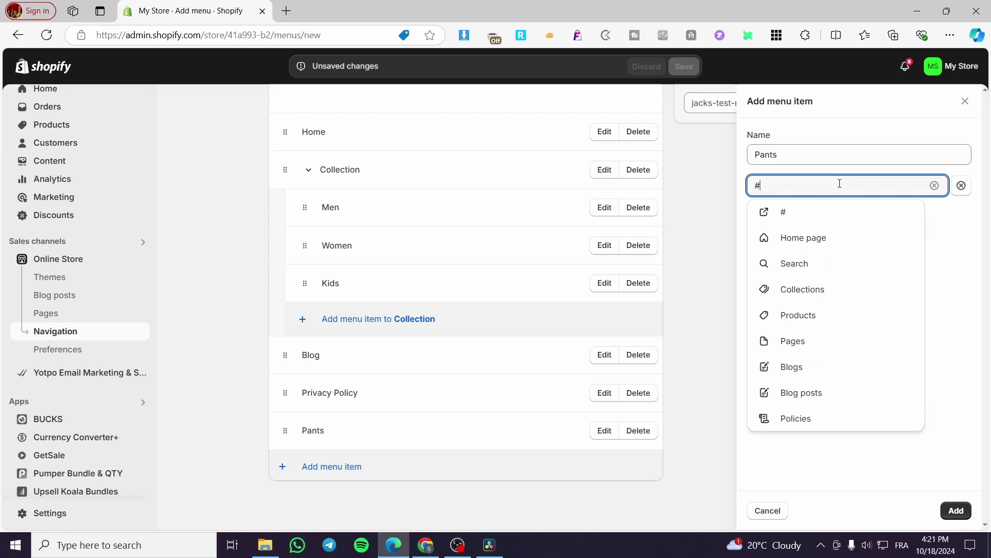
click(815, 220)
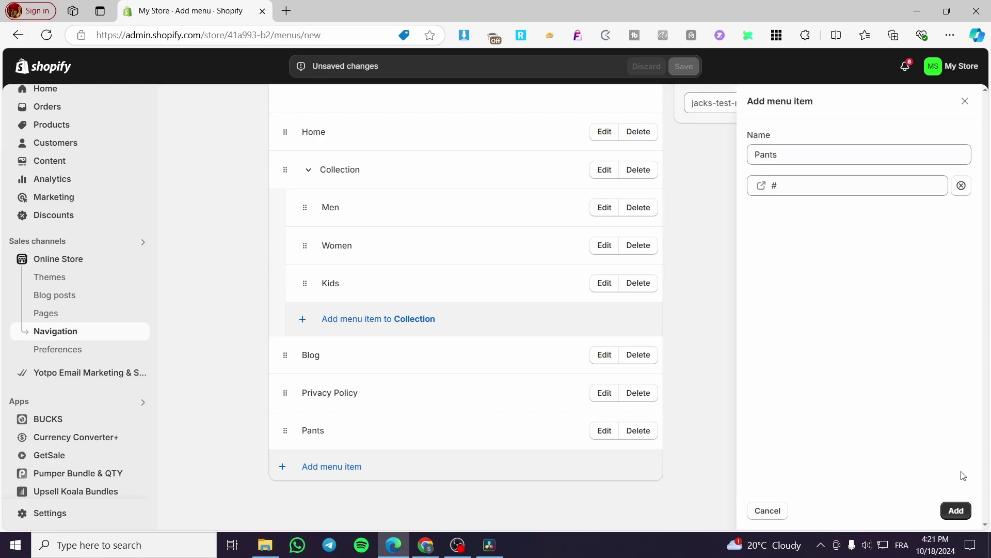
click(956, 510)
drag(289, 426, 368, 259)
drag(284, 502, 361, 368)
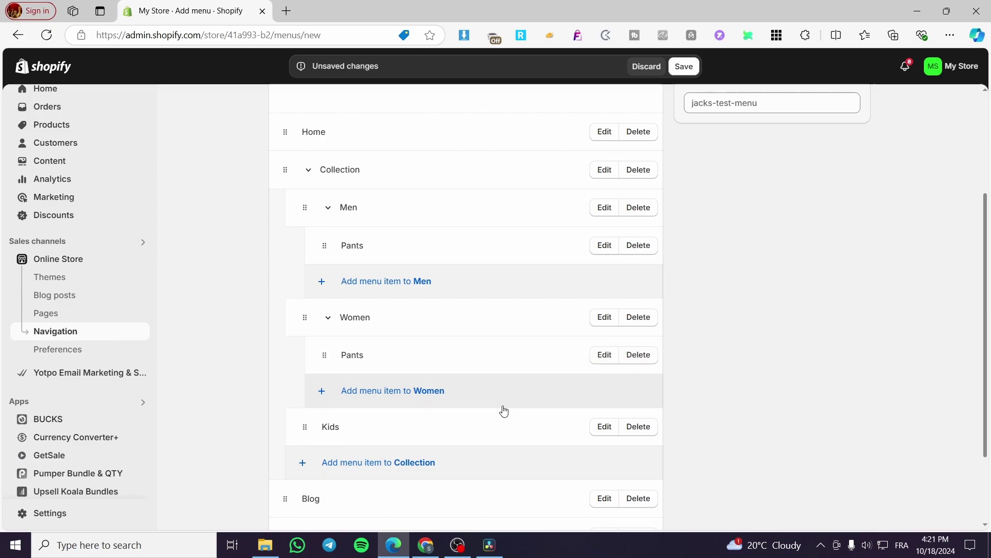
Add a menu item named "Top" with "#" as its placeholder link and nest it under Kids.
scroll(361, 486, down, 1)
click(338, 516)
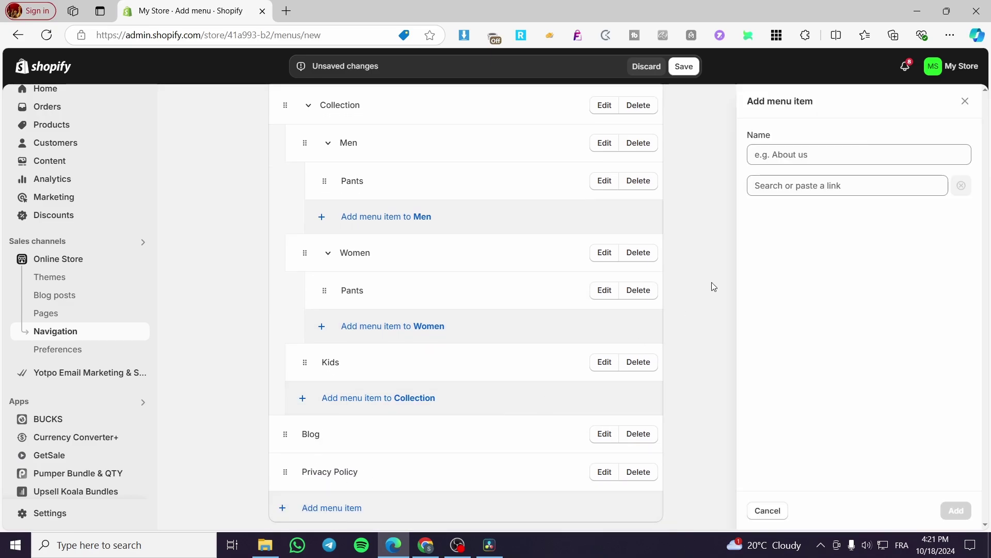
text(t)
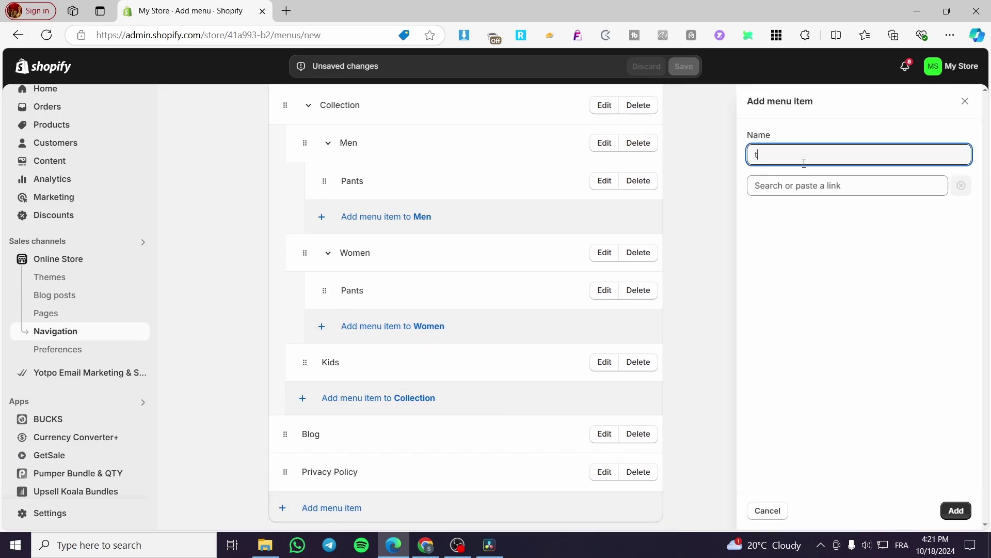
key(BackSpace)
text(Top)
click(793, 187)
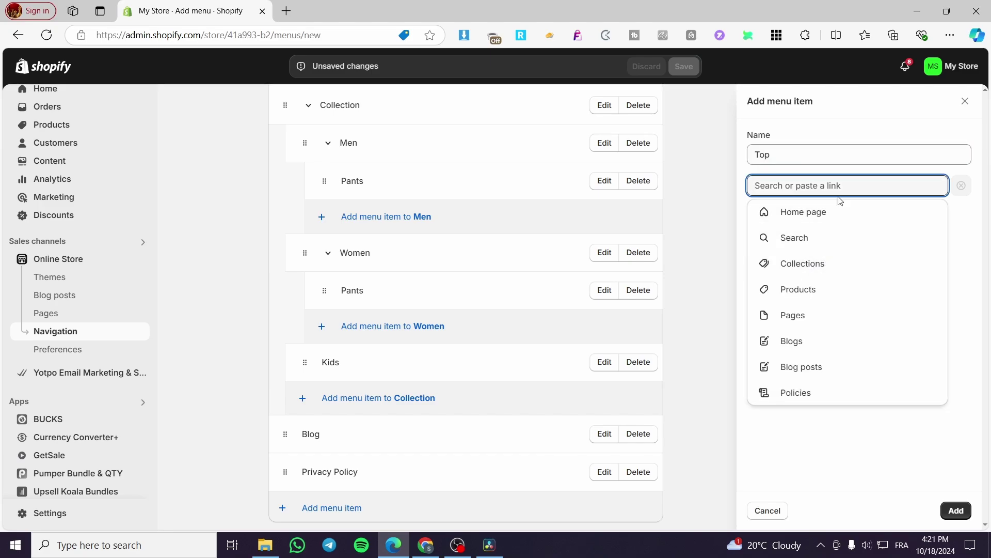
text(#)
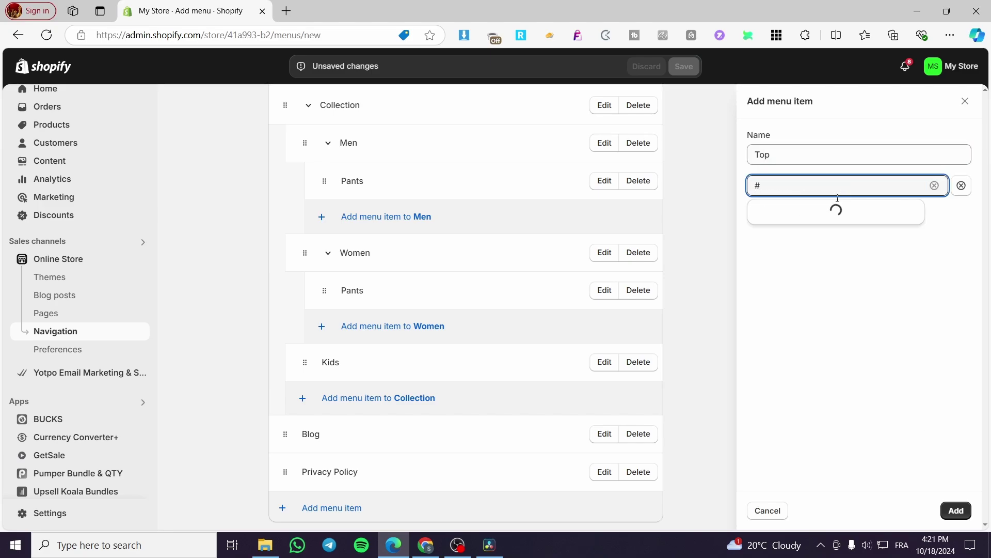
click(811, 222)
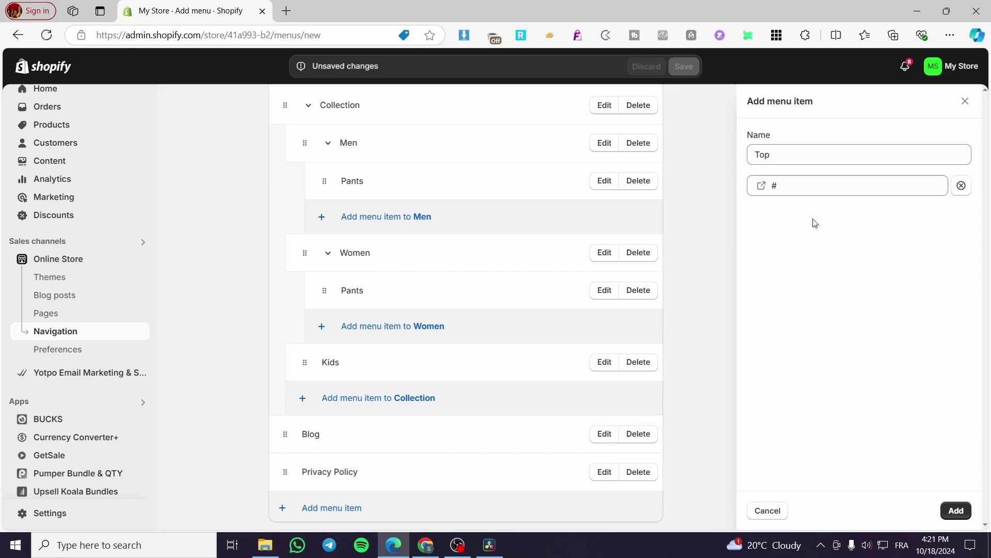
click(971, 515)
drag(284, 473, 335, 367)
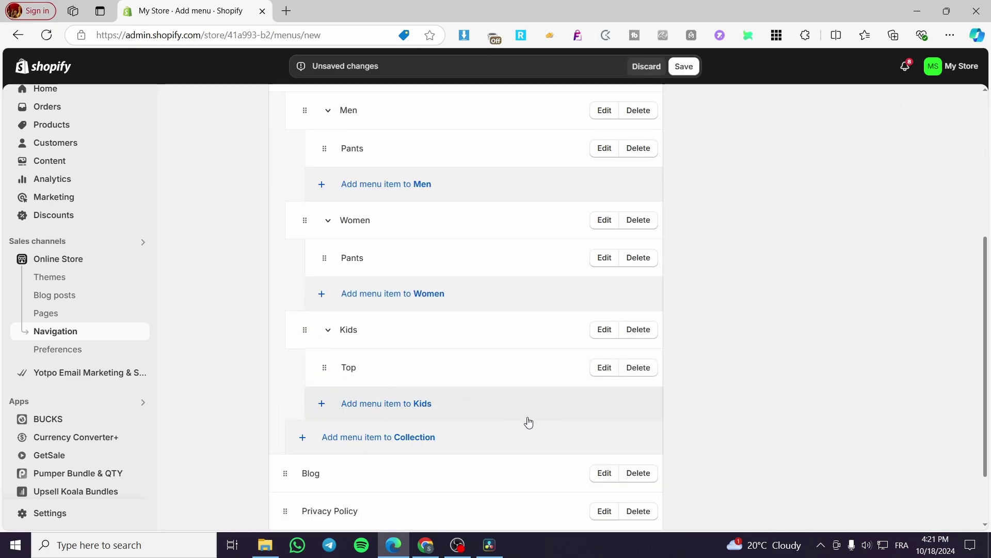
Review the nested menu structure and save the new menu.
scroll(464, 403, up, 5)
scroll(362, 357, down, 3)
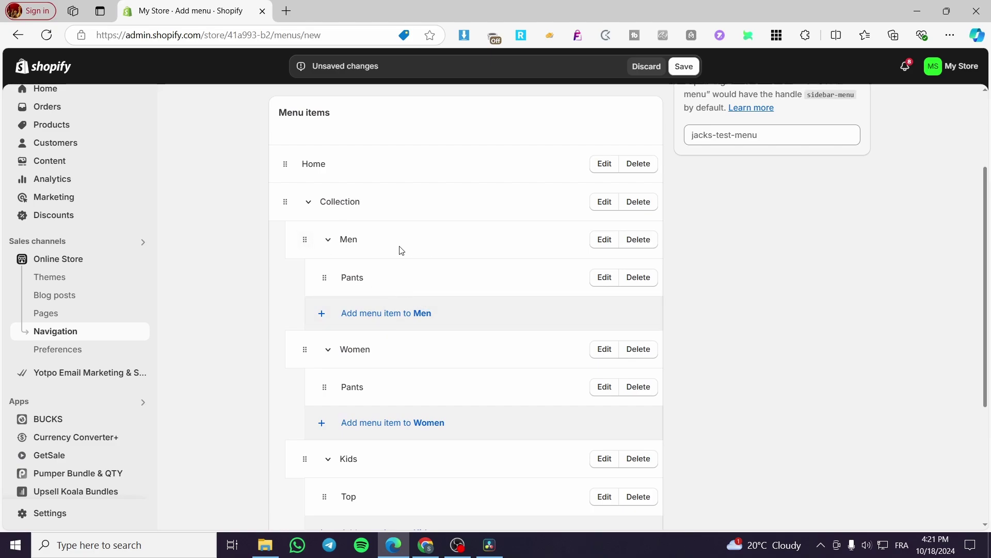
click(687, 68)
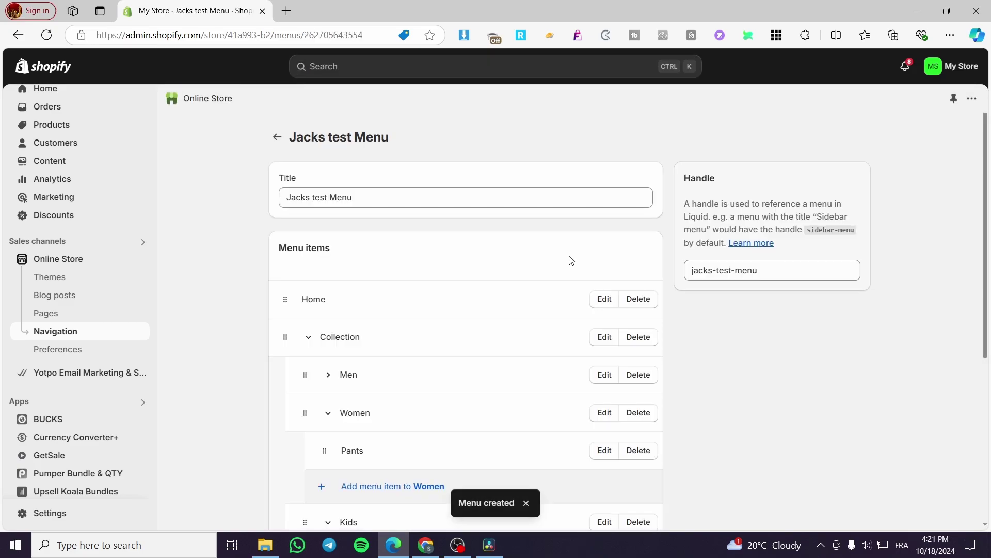
scroll(566, 263, down, 5)
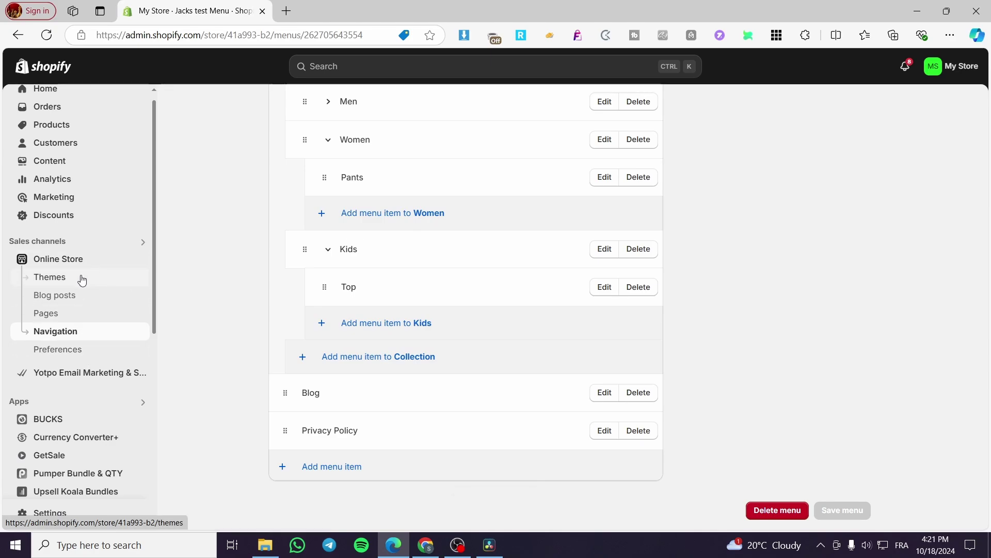
Open the current Dawn theme for customization and go to its Header section settings.
click(81, 279)
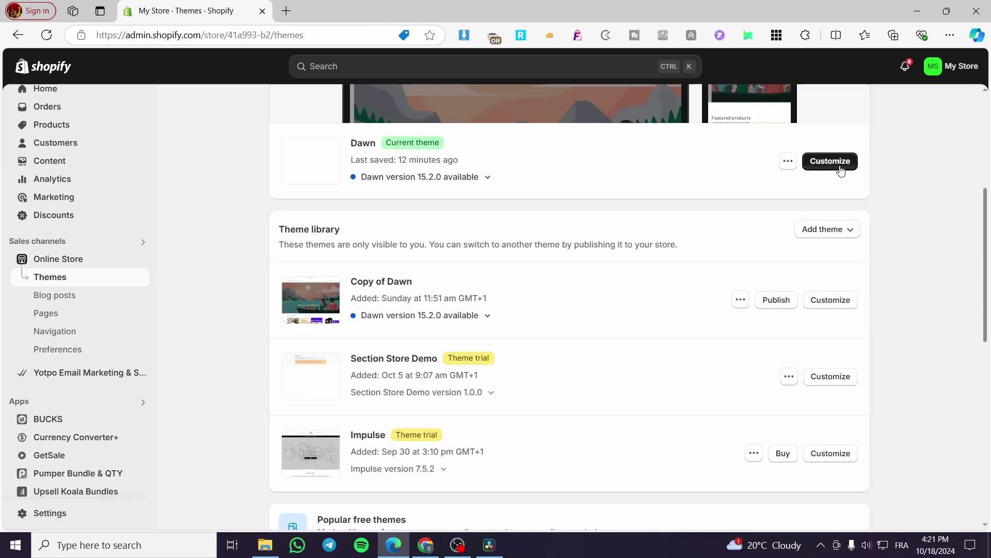
click(829, 162)
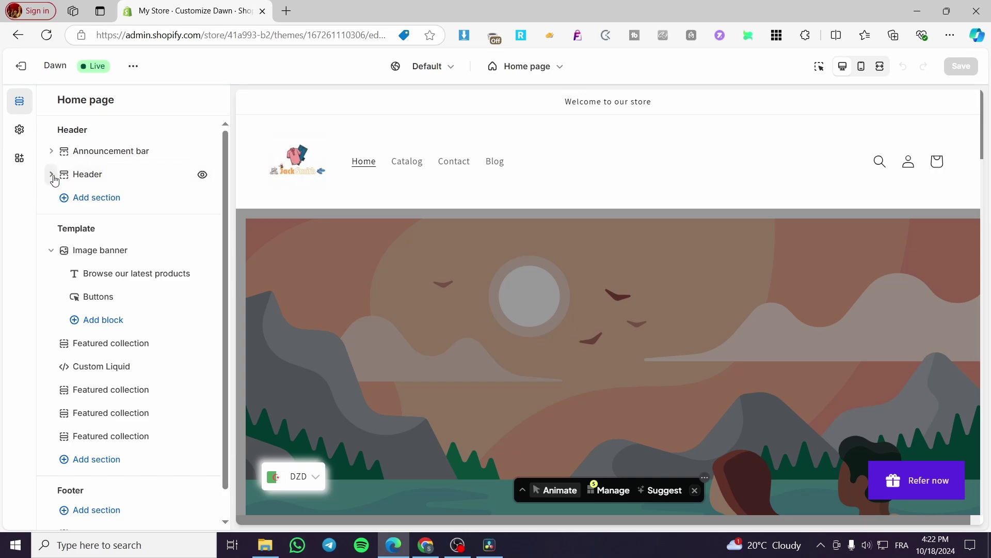
click(51, 175)
click(88, 177)
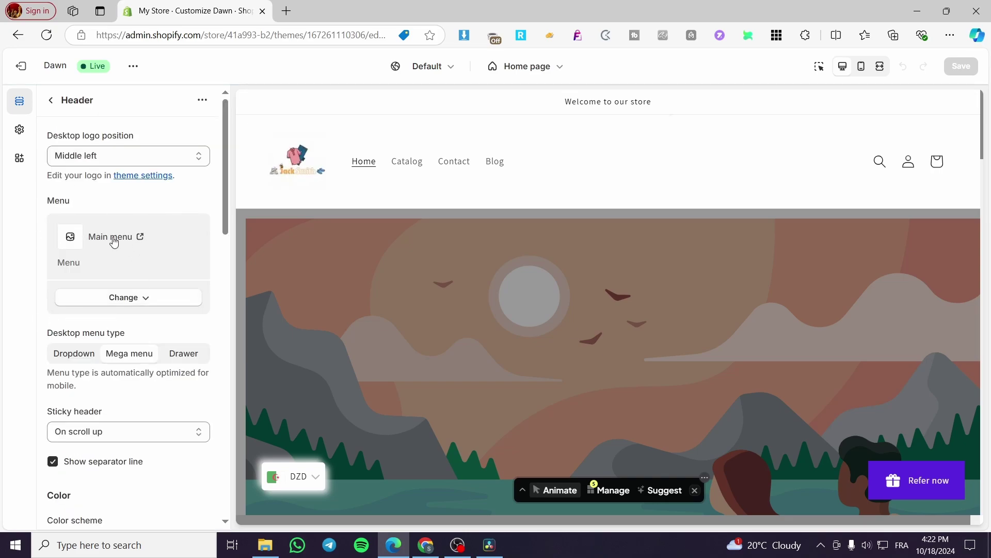
Change the header's menu to Jacks test Menu and expand Collection in the store preview.
click(102, 300)
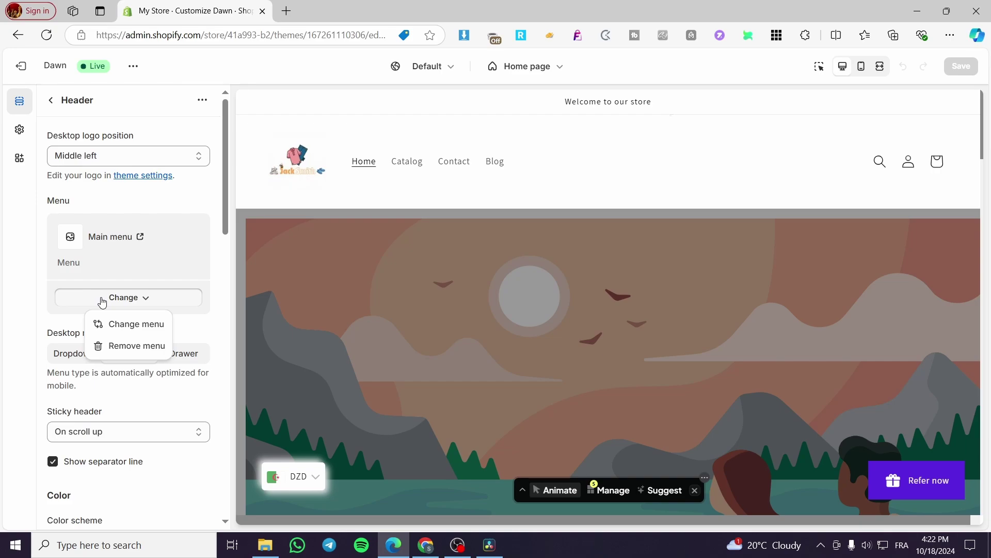
click(125, 327)
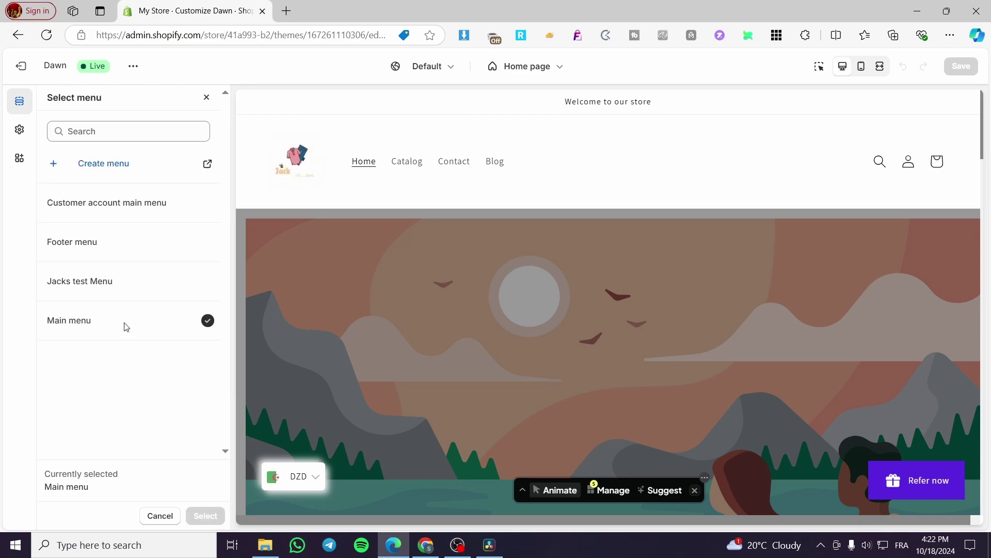
click(54, 288)
click(205, 515)
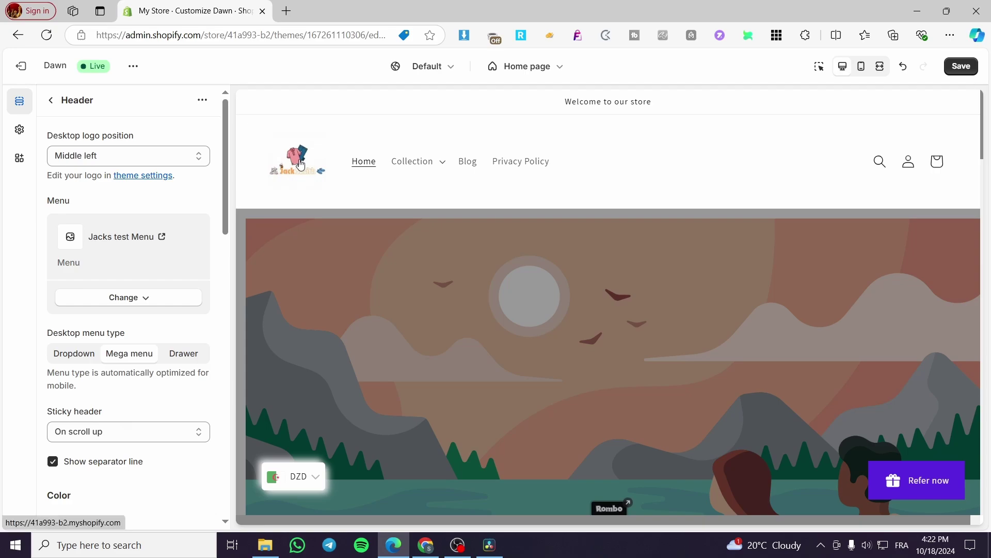
click(444, 166)
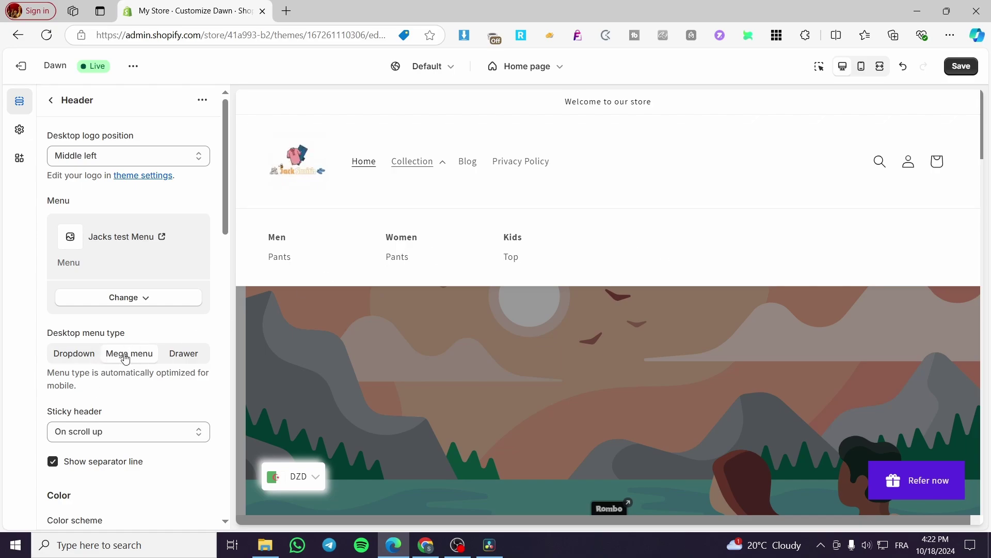
Try the Dropdown and Drawer desktop menu types, previewing the Collection submenu with each.
click(89, 362)
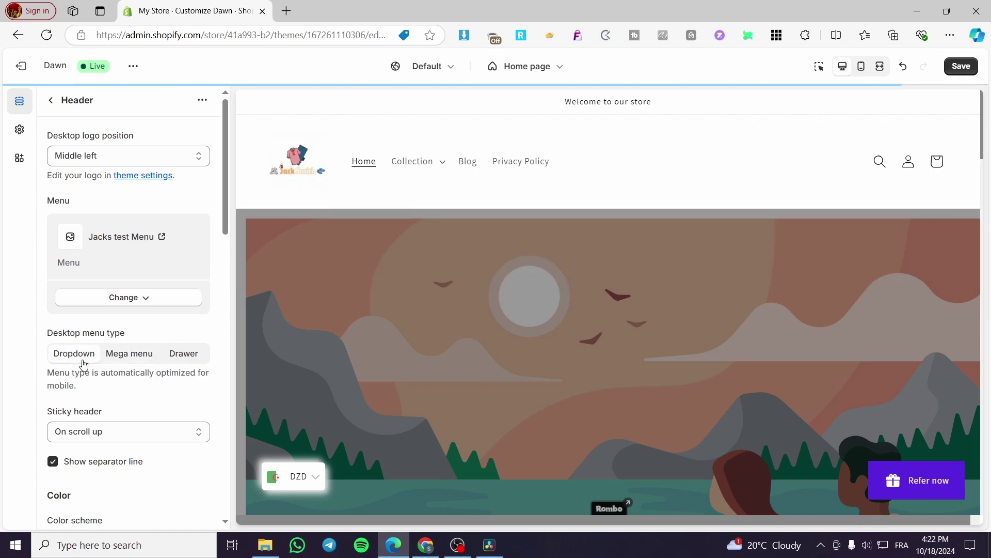
click(442, 162)
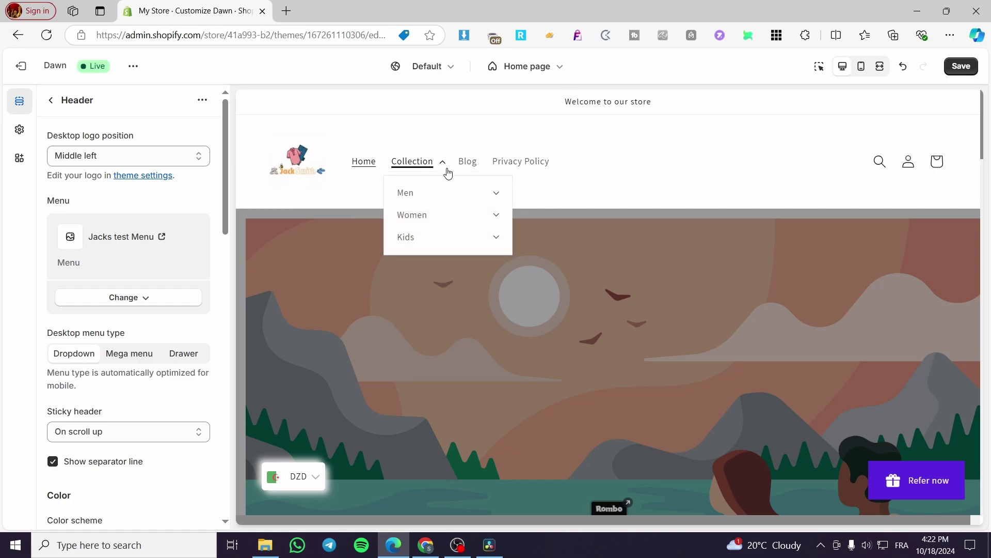
click(184, 356)
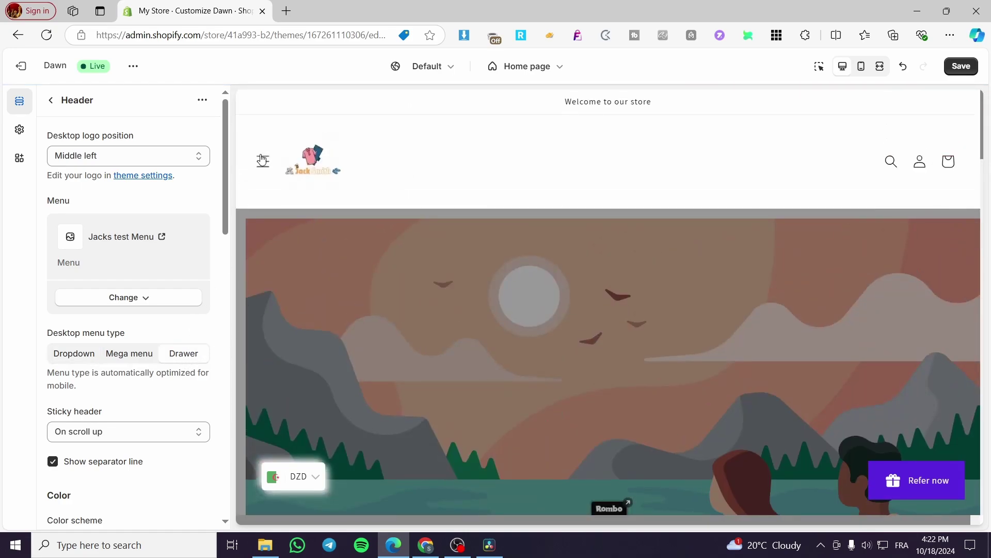
click(263, 161)
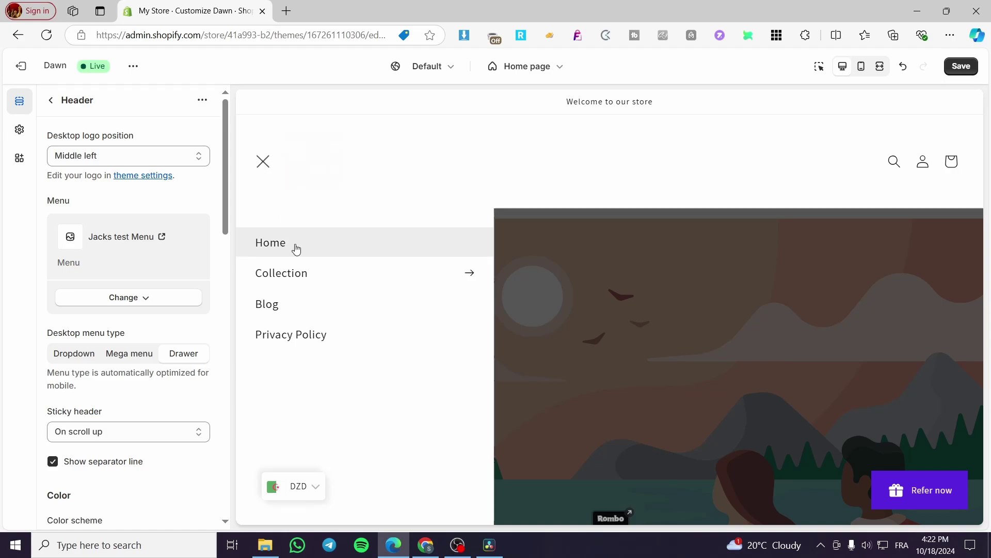
click(470, 273)
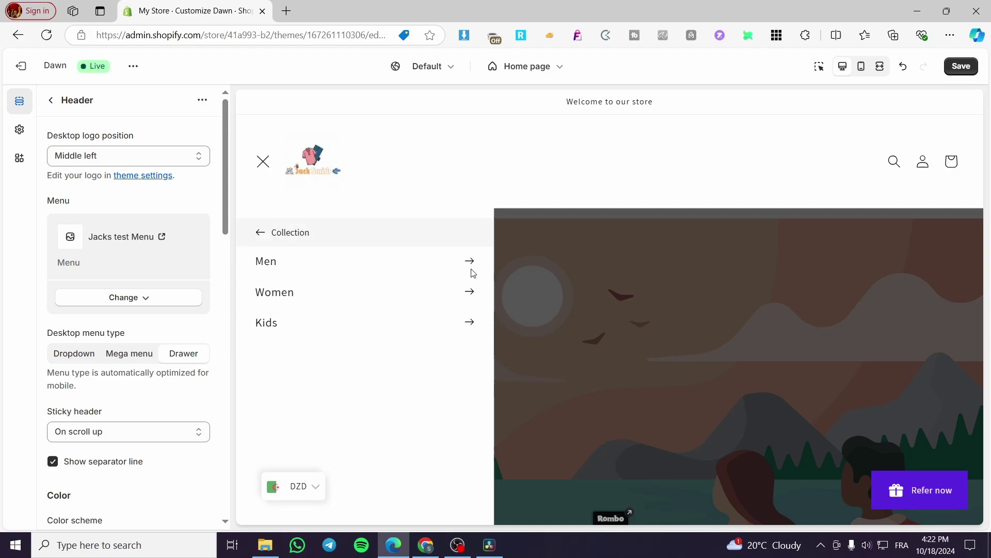
click(254, 171)
Set the desktop menu type to Mega menu and expand Collection in the preview to check its layout.
click(132, 354)
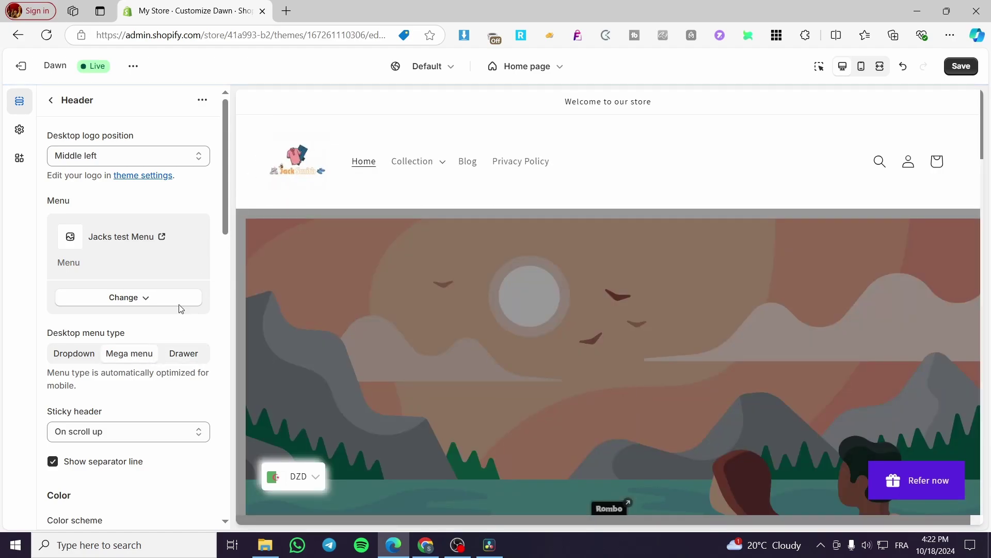
click(438, 162)
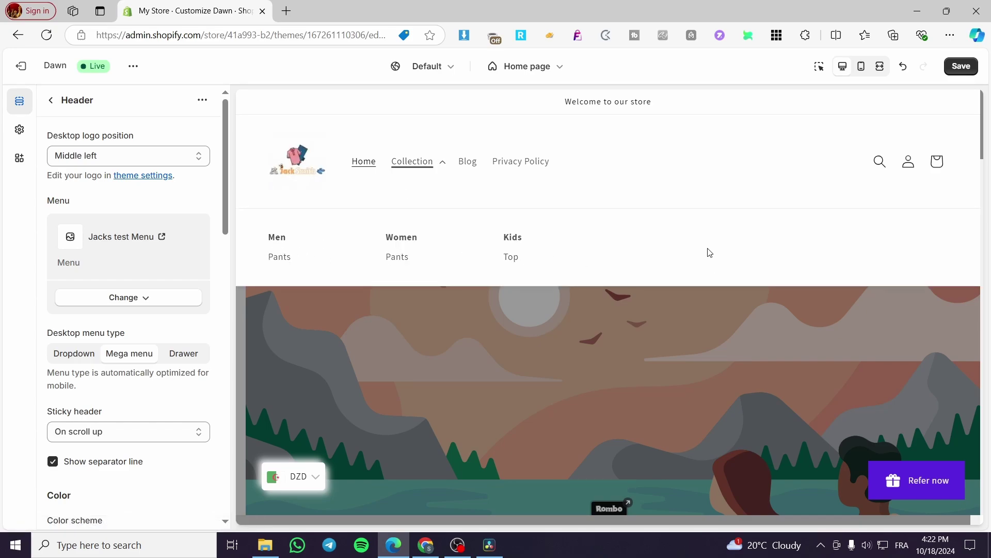
scroll(186, 367, down, 3)
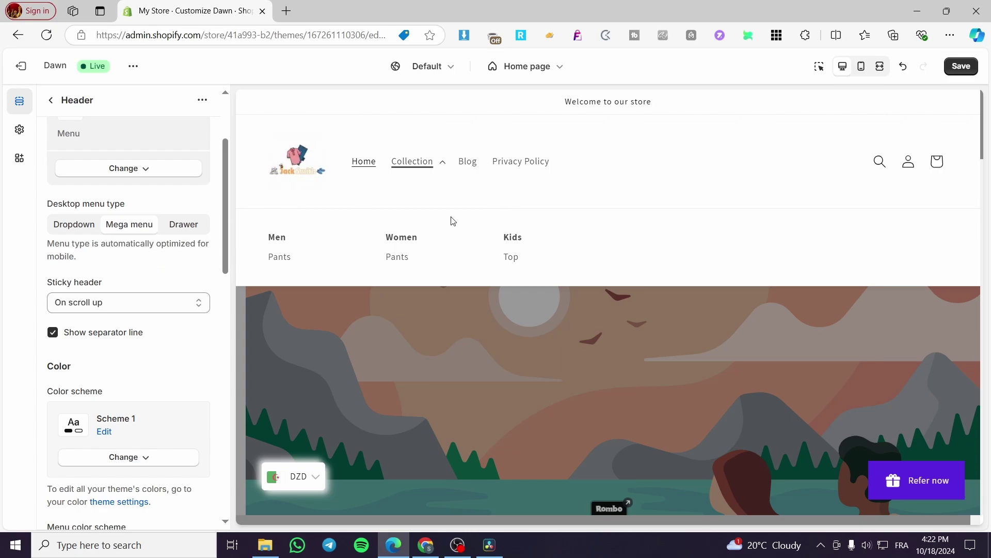
scroll(109, 231, up, 3)
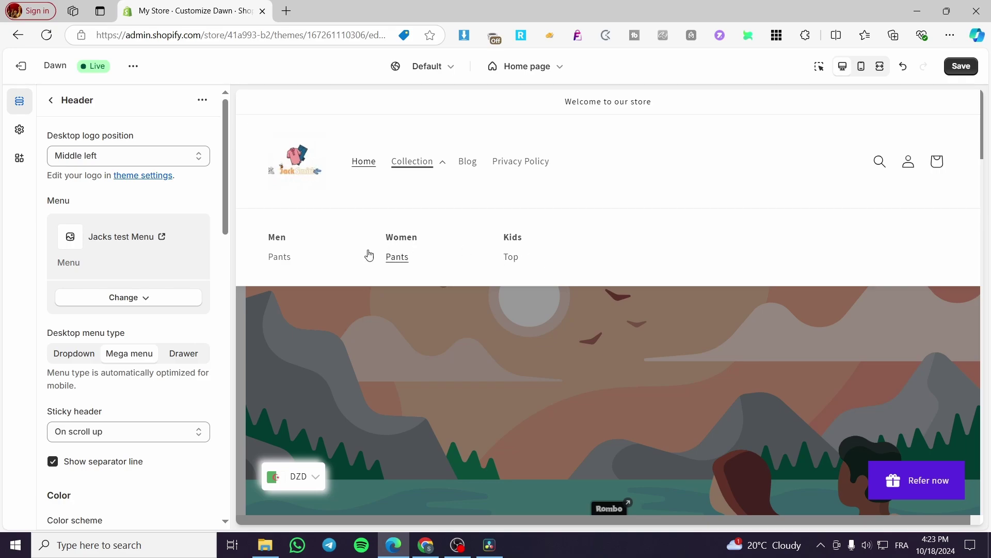
Leave the theme editor without saving its changes and open Jacks test Menu from the store's navigation menus.
click(20, 66)
click(664, 326)
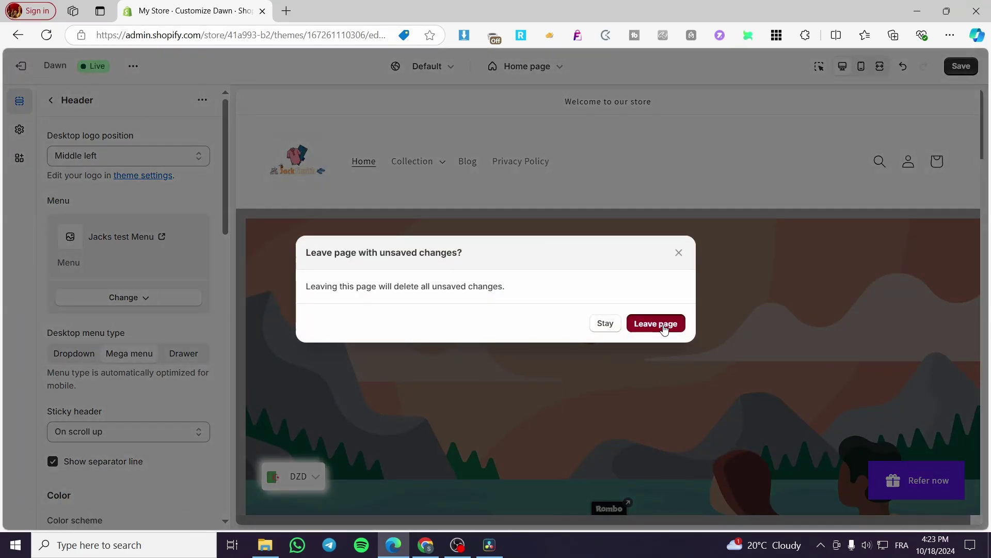
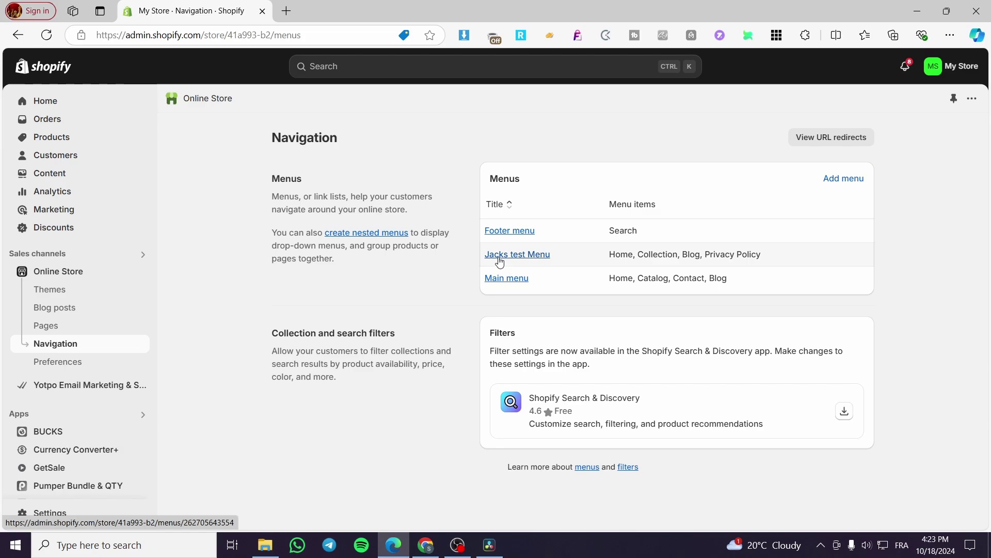
click(500, 254)
scroll(400, 324, down, 4)
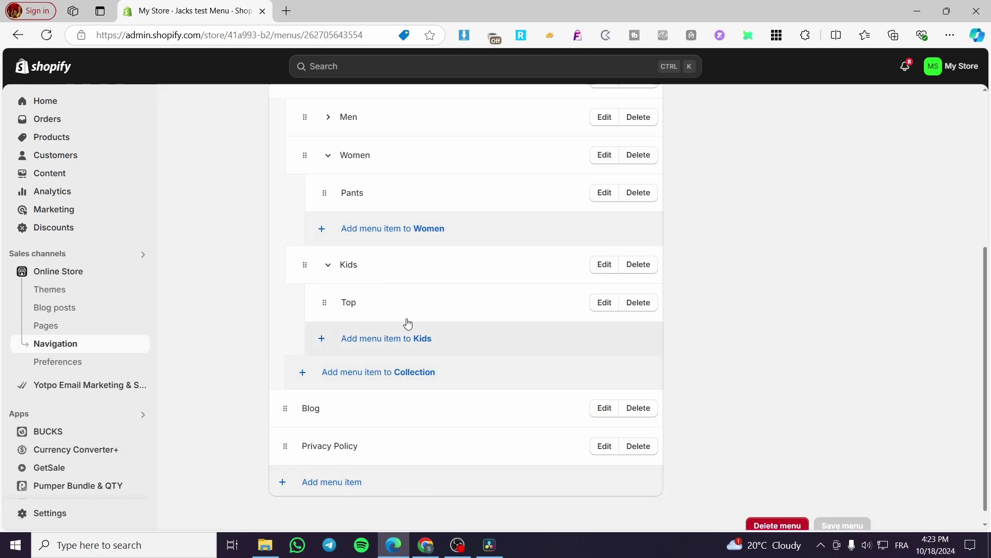
click(339, 375)
text(Shirt)
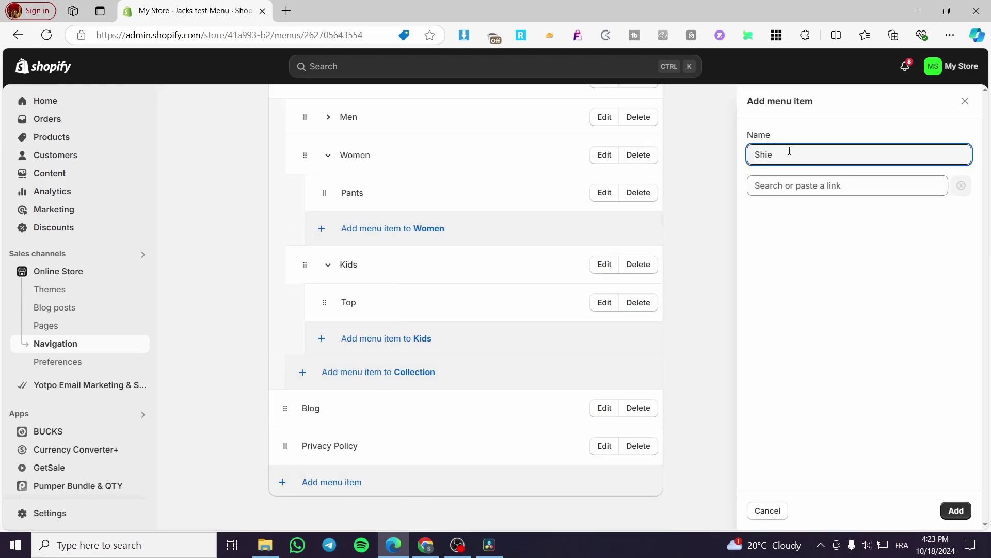
click(807, 184)
text(#)
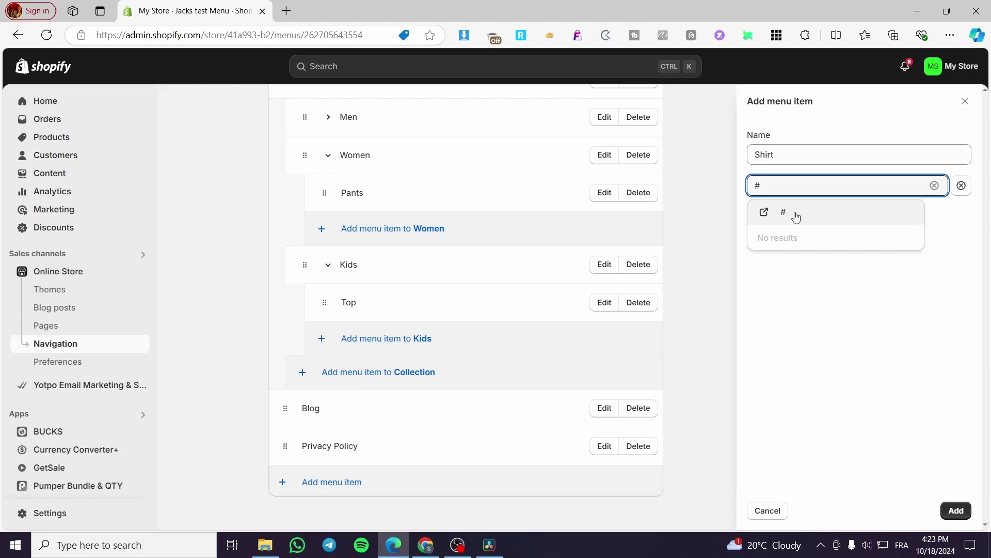
click(935, 185)
click(850, 189)
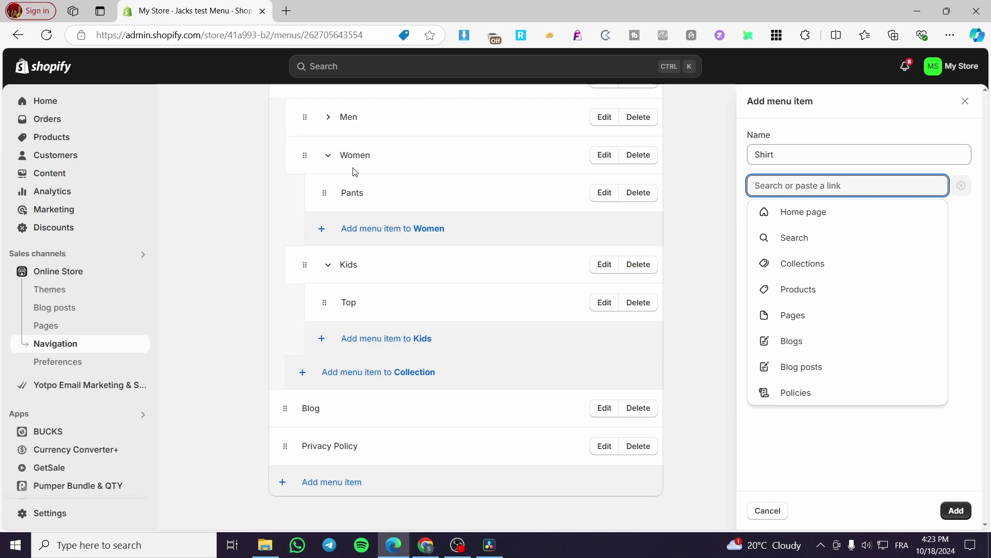
click(274, 213)
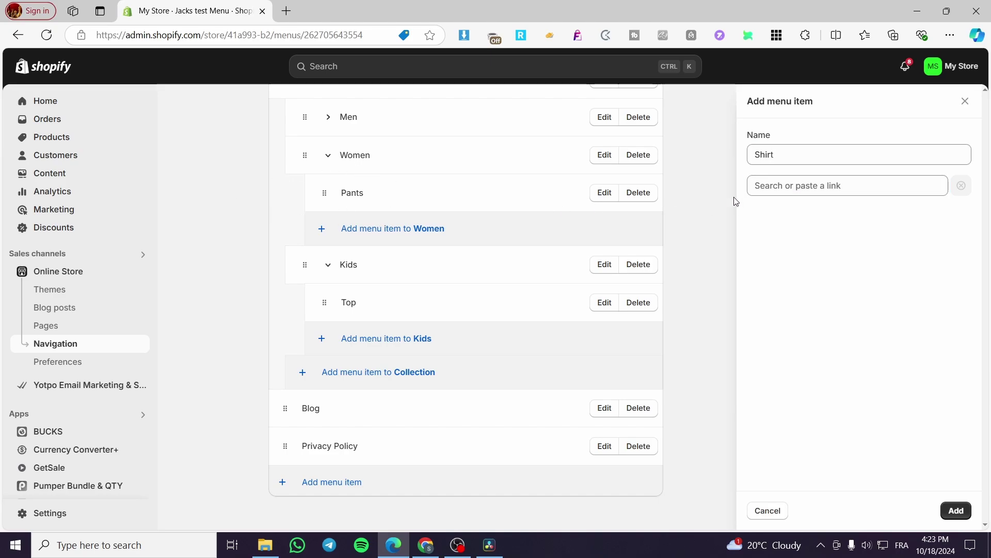
click(964, 101)
Replace the # link of the Pants item under Men with the Sample collection and apply the change.
scroll(317, 228, up, 4)
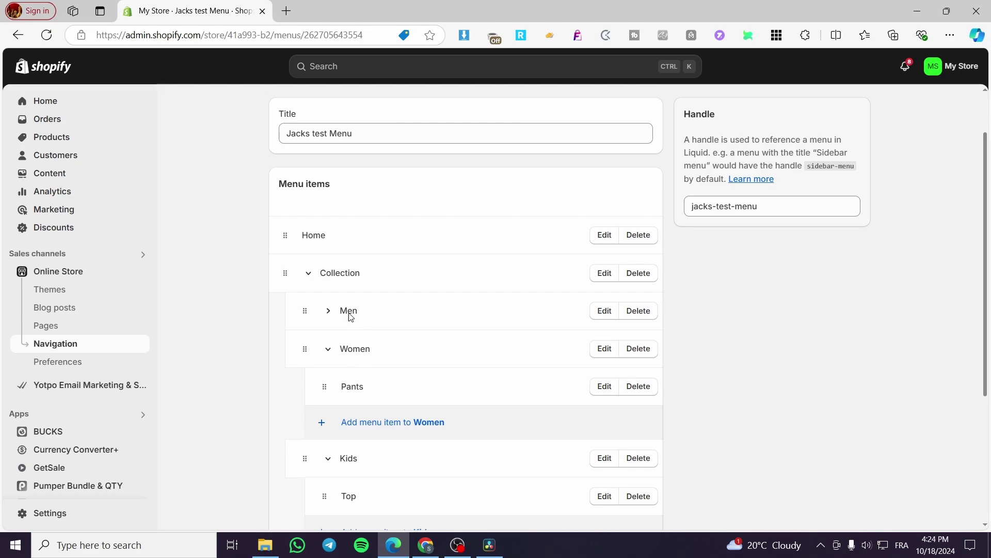
click(331, 314)
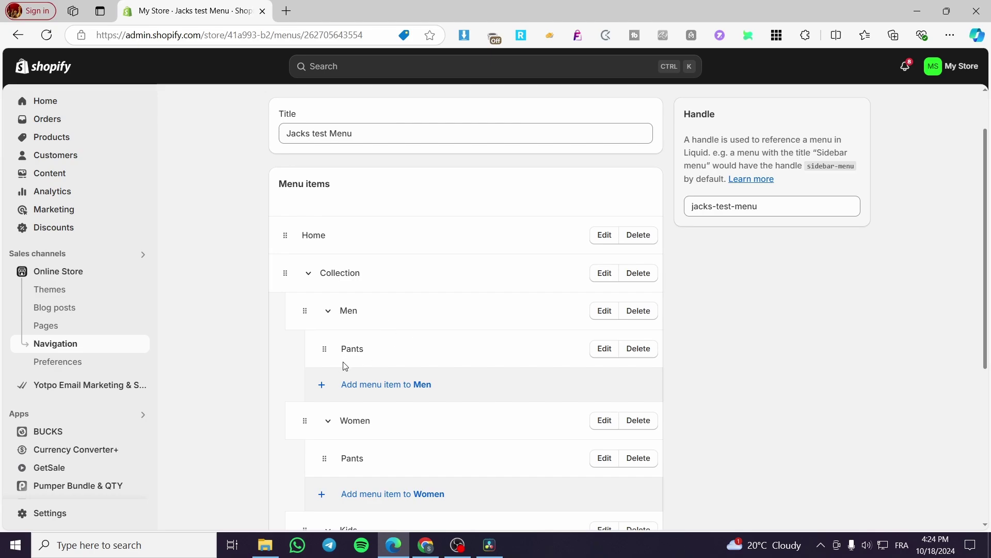
click(603, 348)
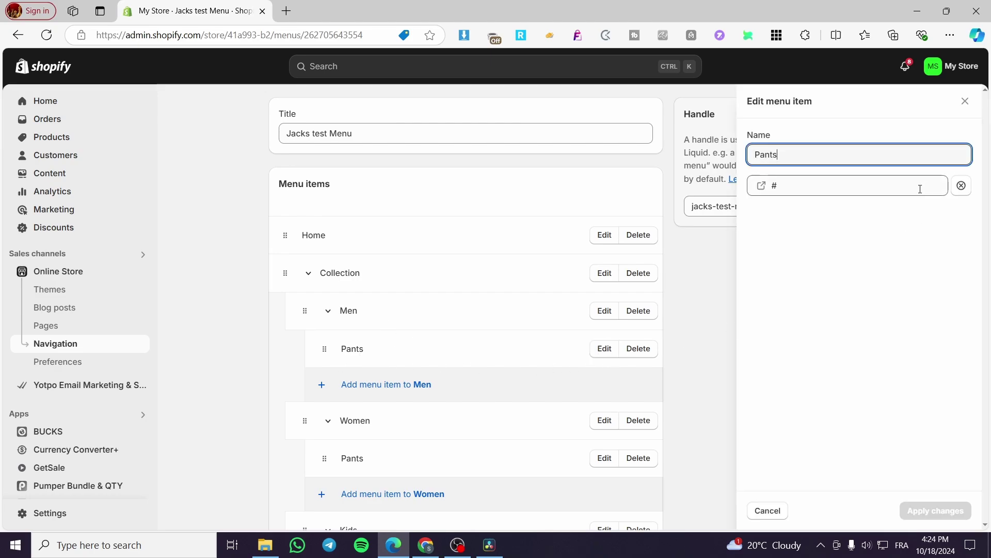
click(856, 187)
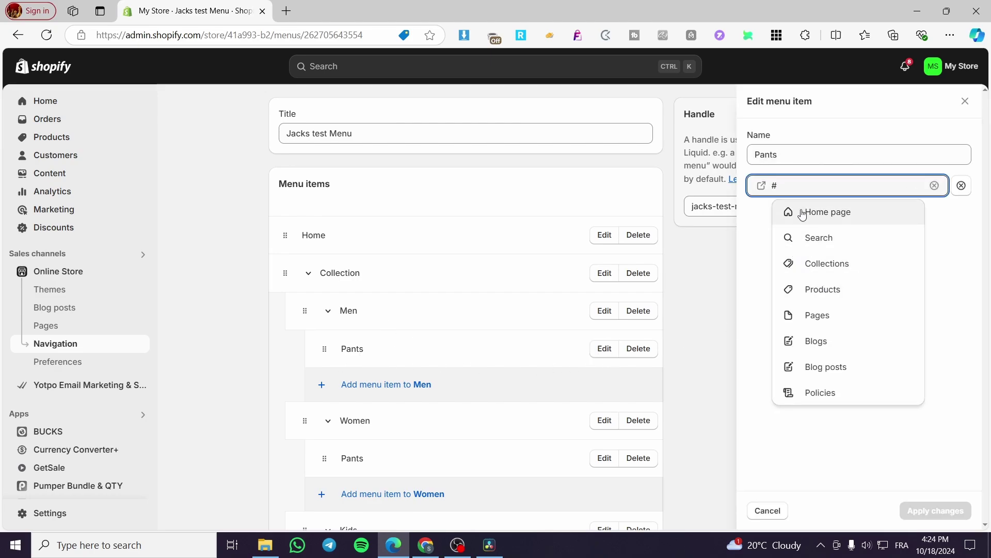
key(BackSpace)
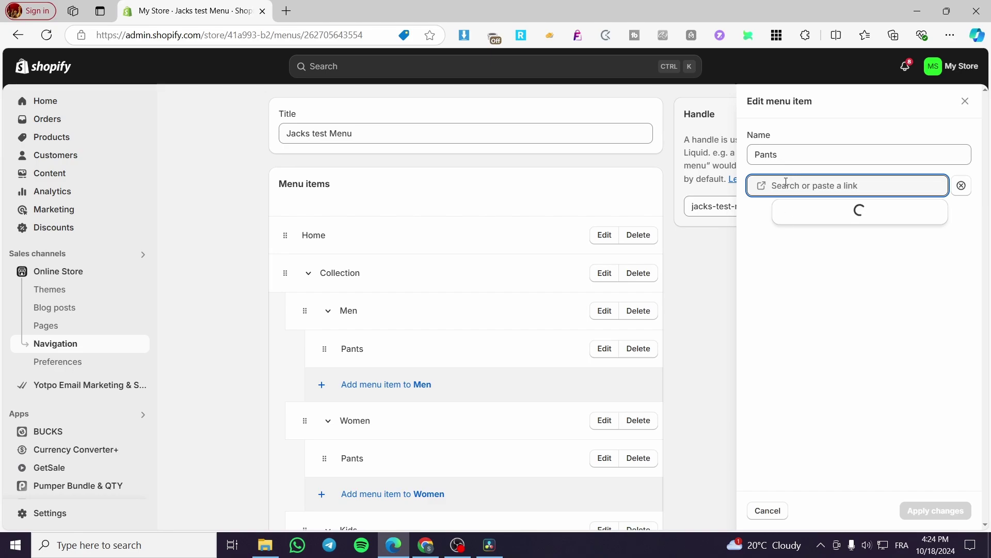
click(838, 292)
click(838, 289)
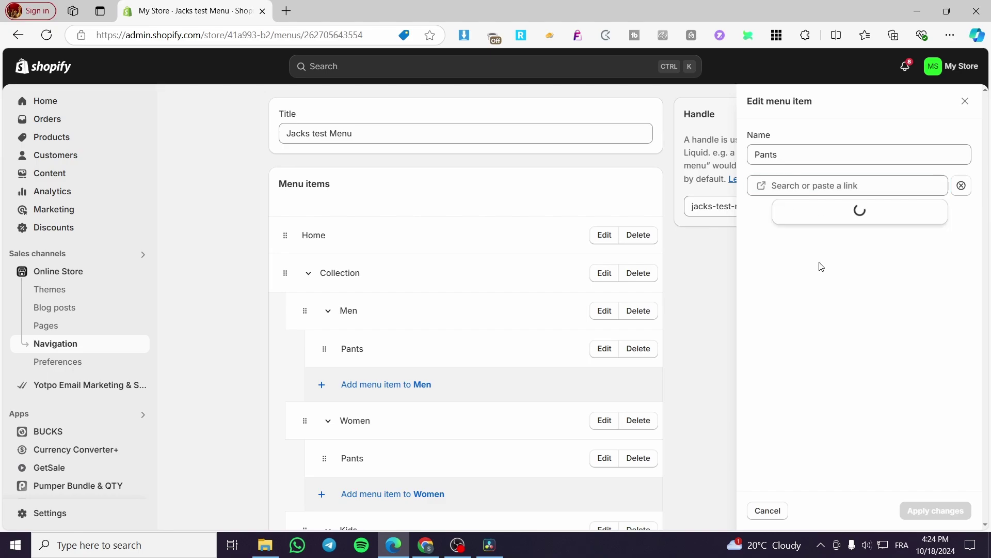
click(961, 185)
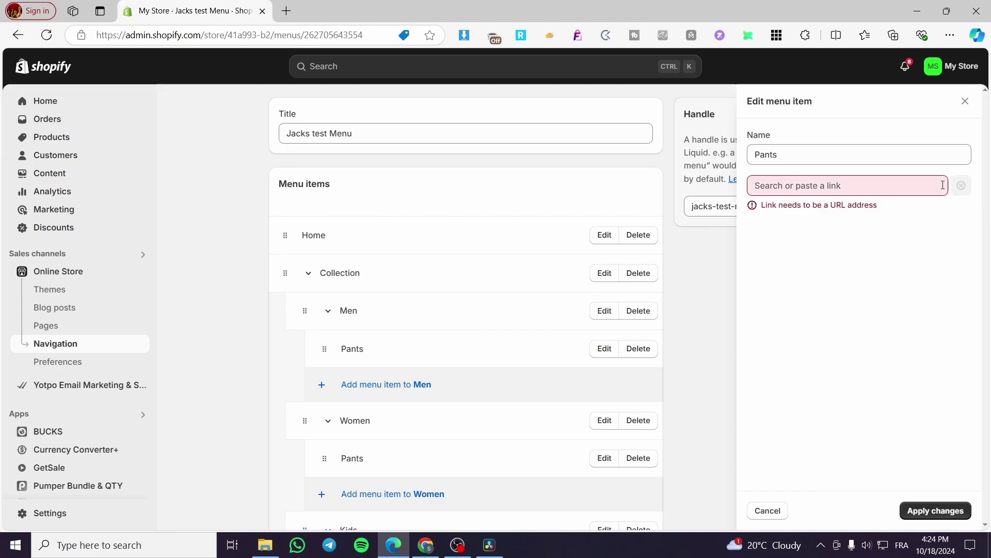
click(943, 185)
click(840, 261)
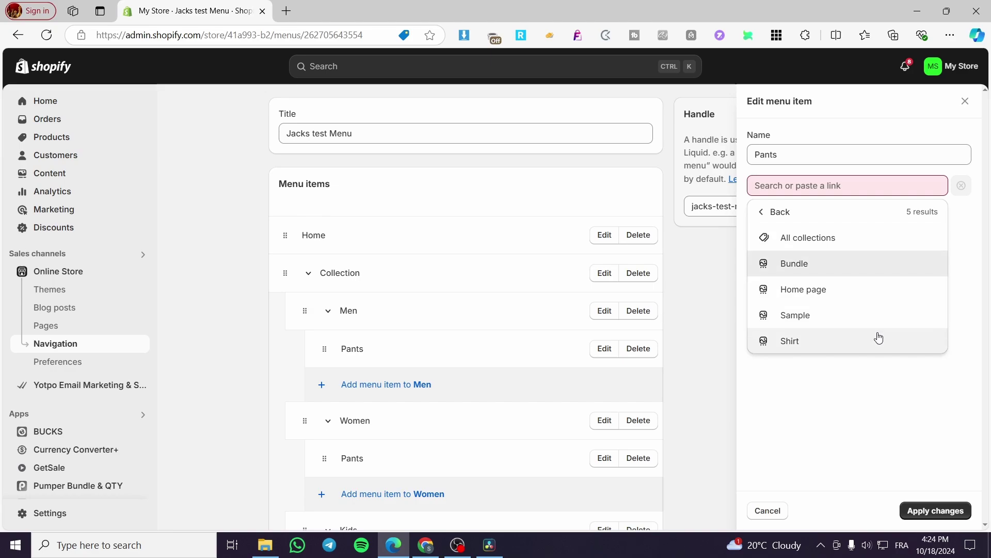
click(806, 319)
click(954, 512)
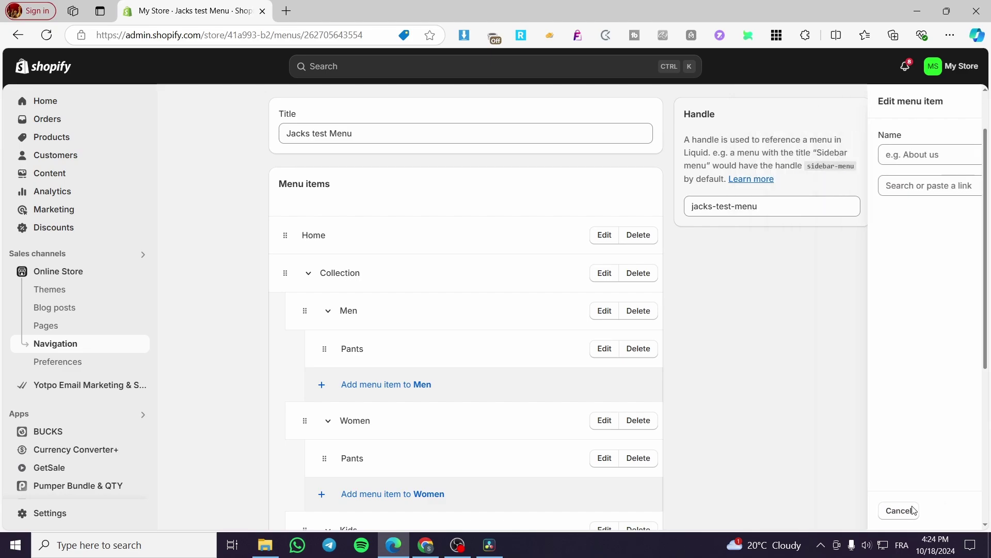
Start a new top-level menu item named Shirts.
scroll(412, 511, down, 5)
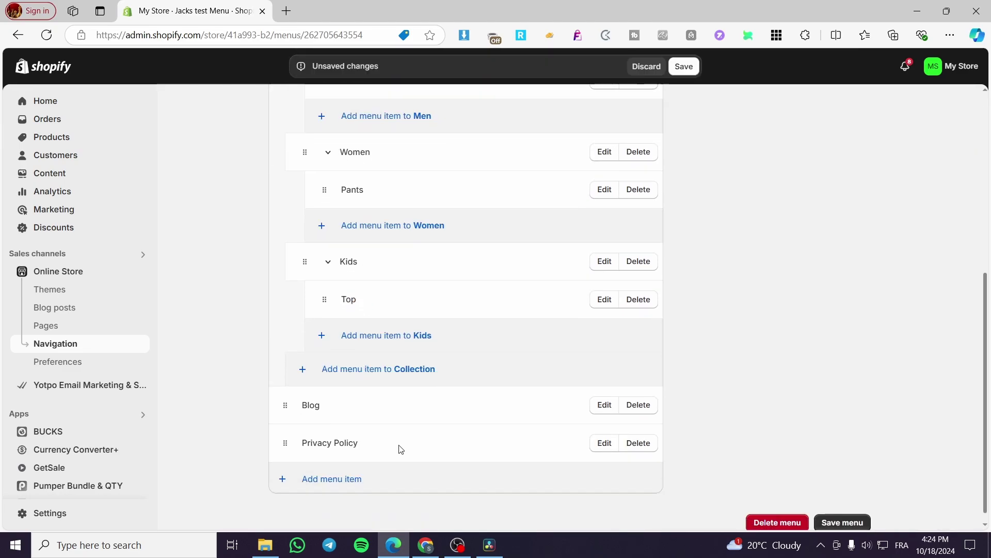
click(324, 468)
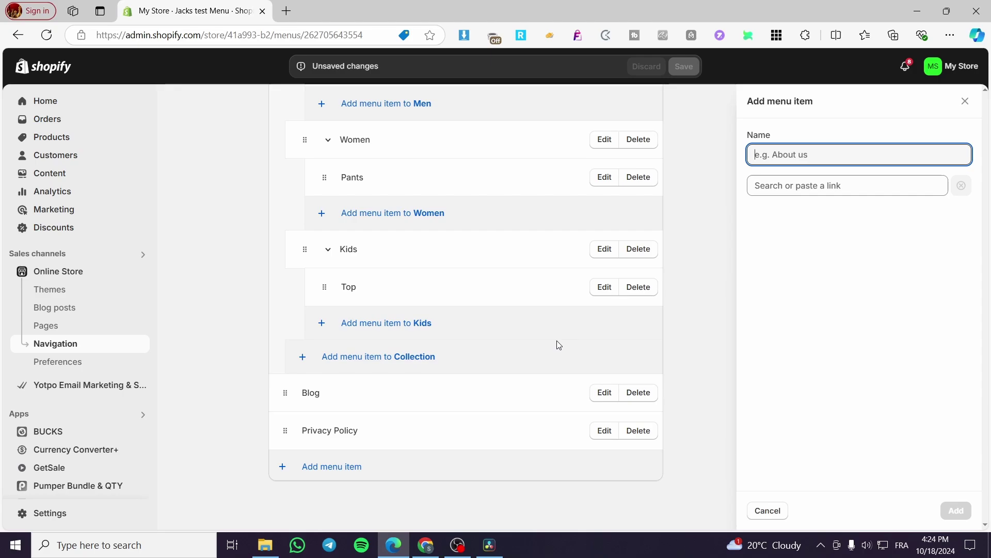
text(SHirt)
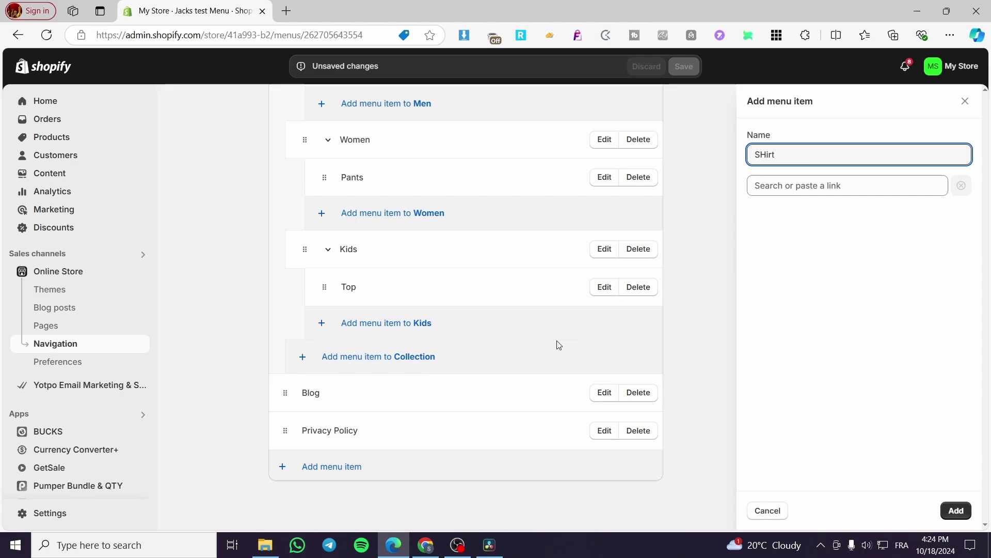
key(Left)
key(Left)
key(Left)
key(BackSpace)
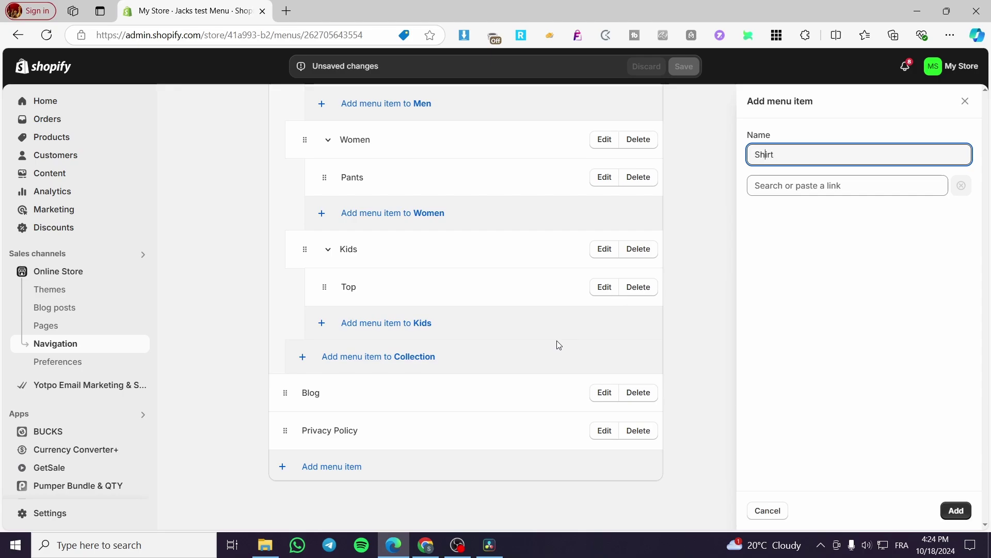
key(End)
text(s)
Link the Shirts item to #, add it to the menu, and nest it under Women below Pants.
click(802, 191)
click(809, 289)
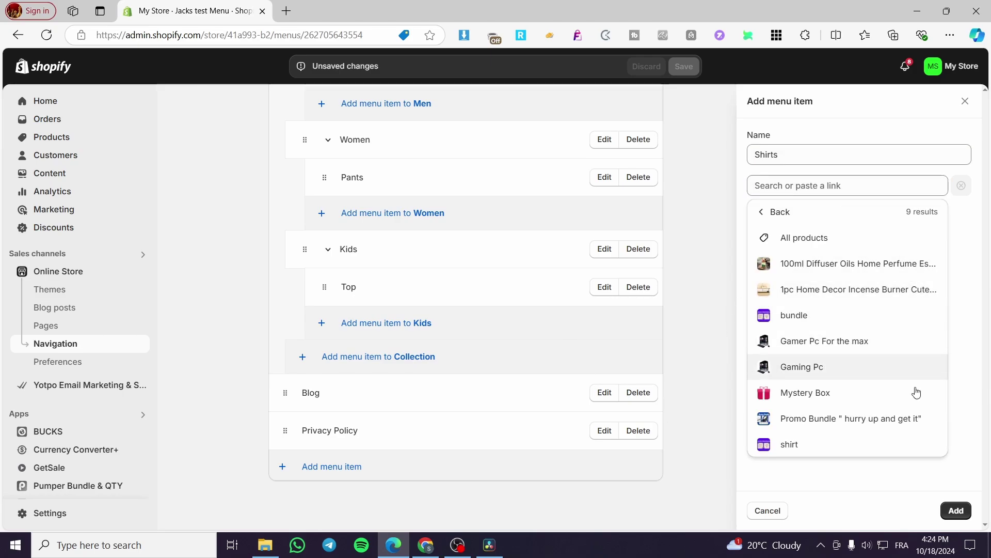
click(919, 187)
click(789, 207)
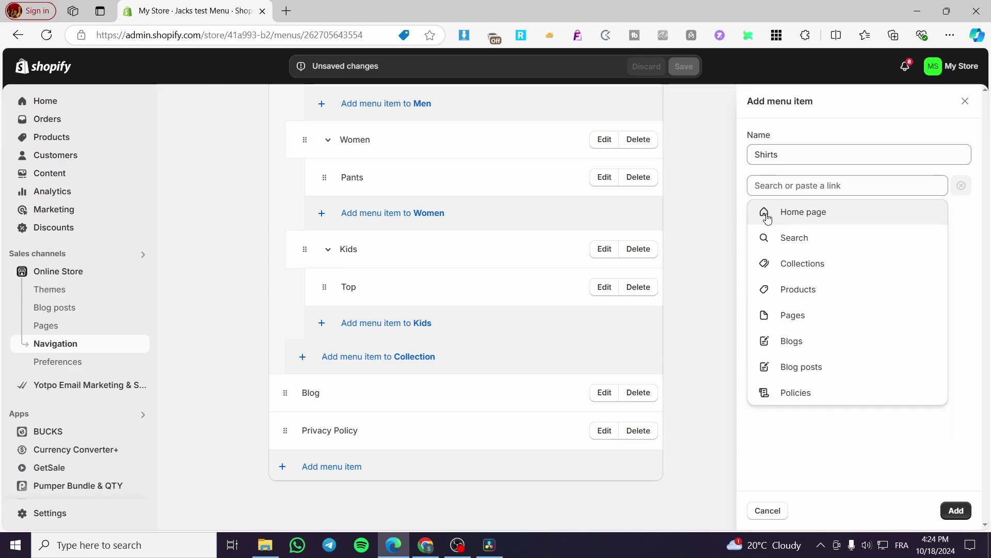
click(792, 184)
text(#)
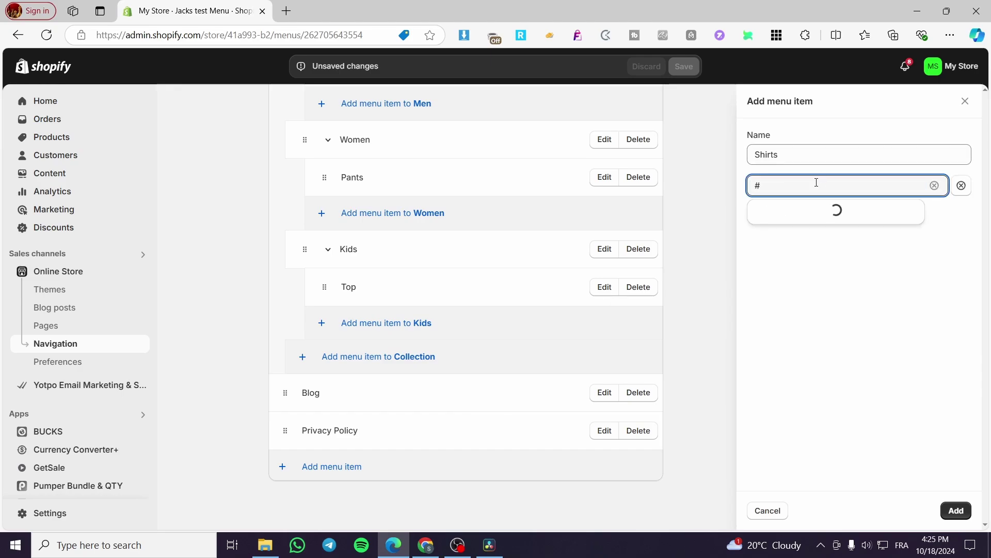
click(782, 213)
click(955, 510)
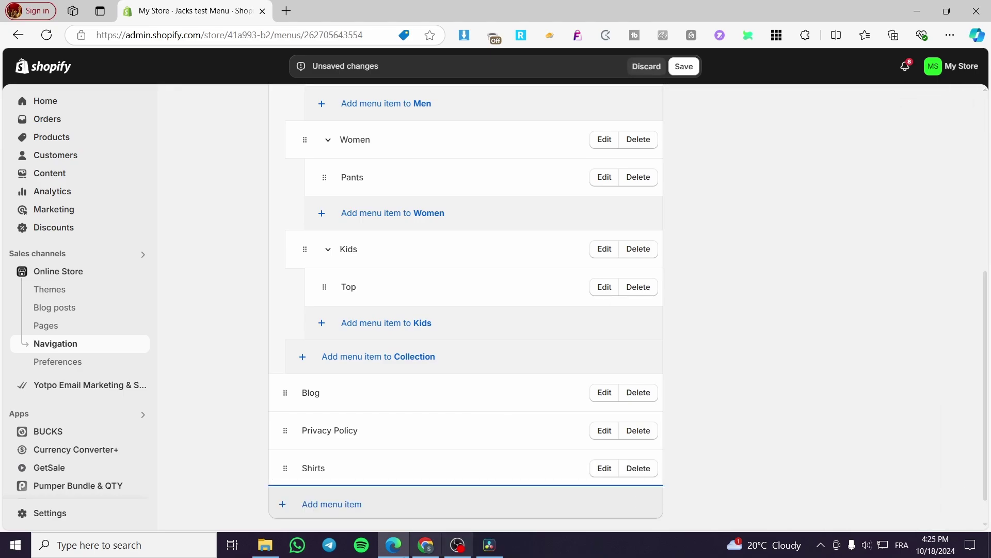
drag(285, 468, 325, 215)
Add another top-level menu item named Shirt, linked to #.
click(324, 507)
click(834, 150)
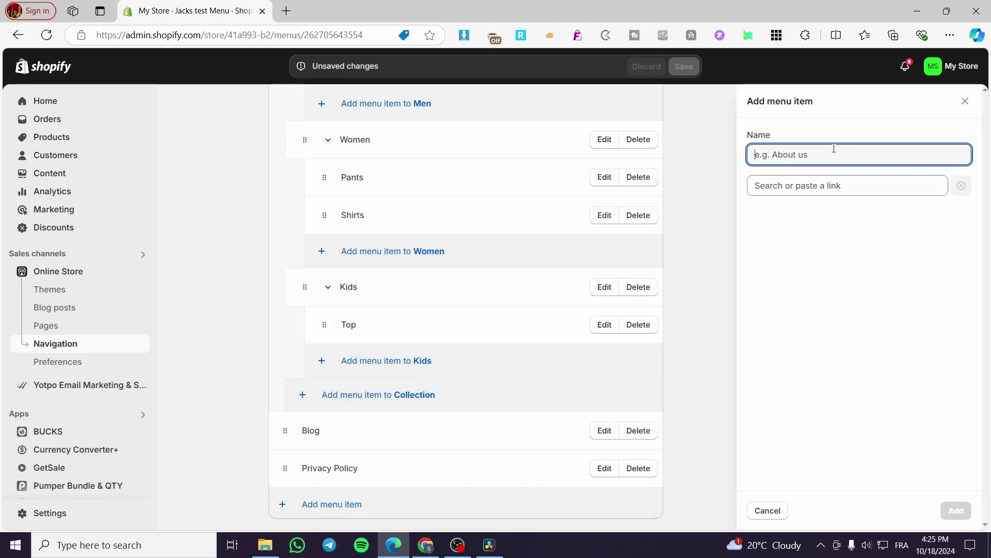
text(SDH)
key(BackSpace)
key(BackSpace)
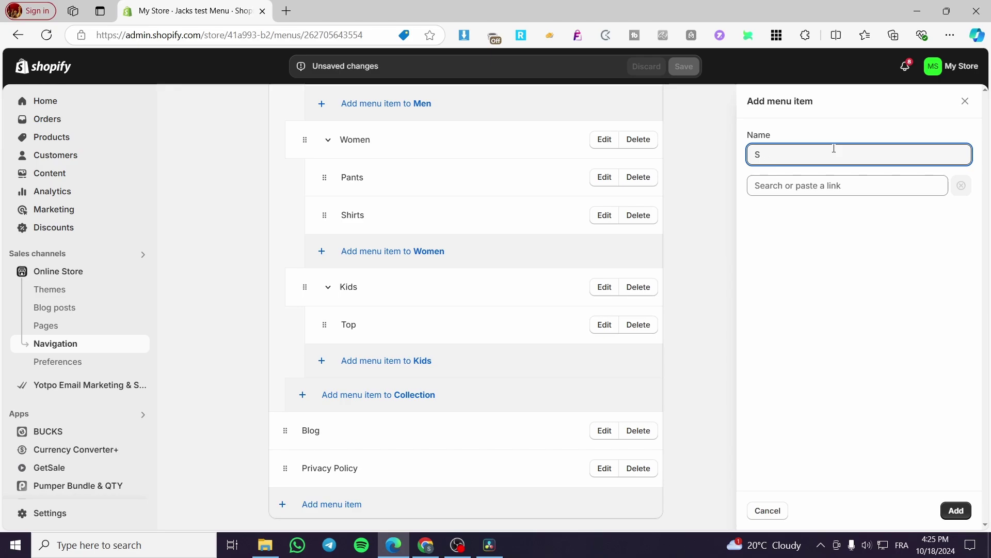
text(h)
key(BackSpace)
text(hirt)
click(808, 187)
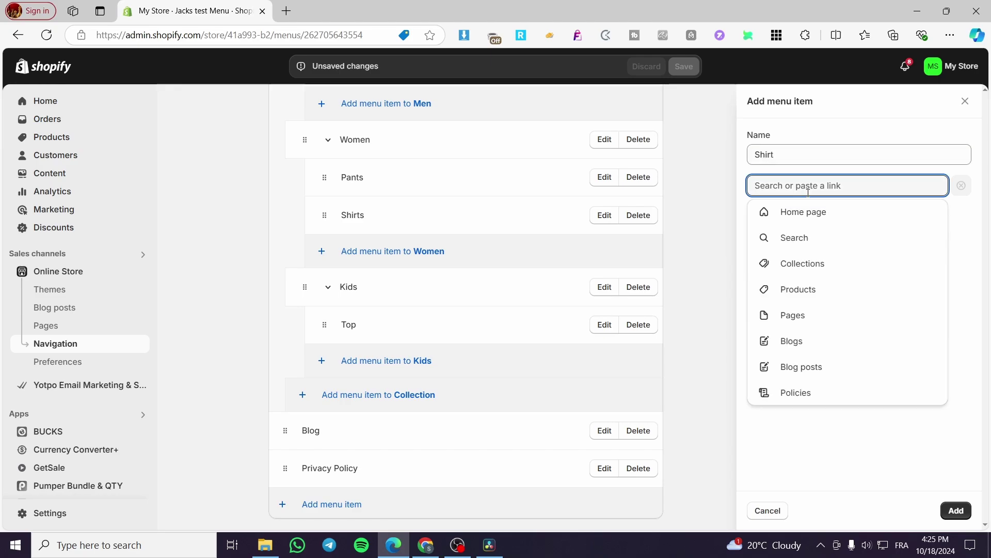
text(#)
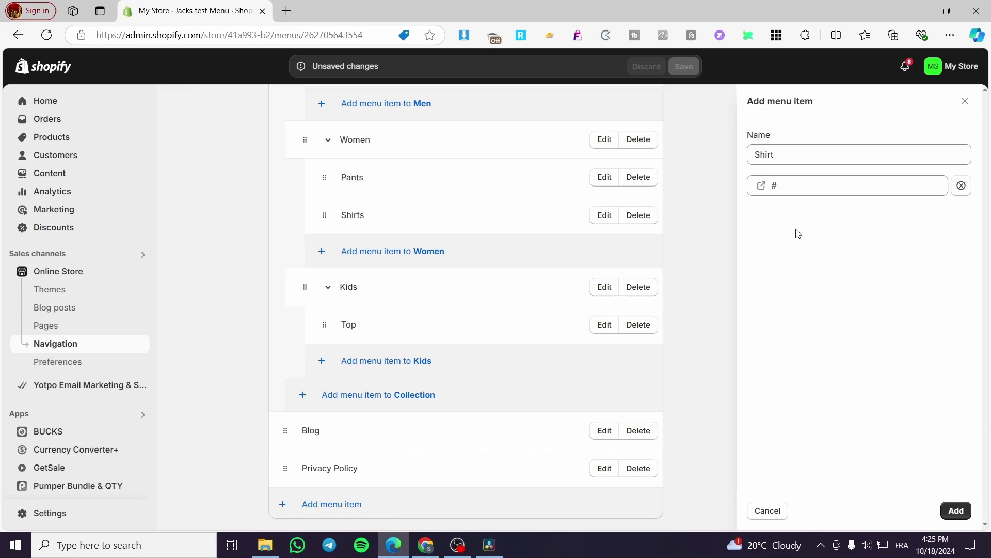
click(957, 510)
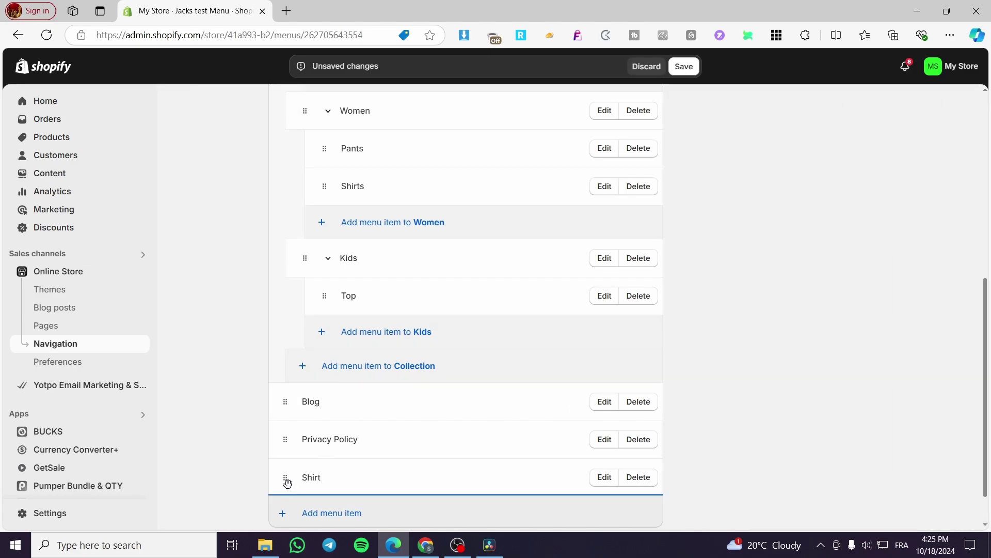
Nest the new Shirt item under Men below Pants and save the menu.
drag(285, 477, 313, 222)
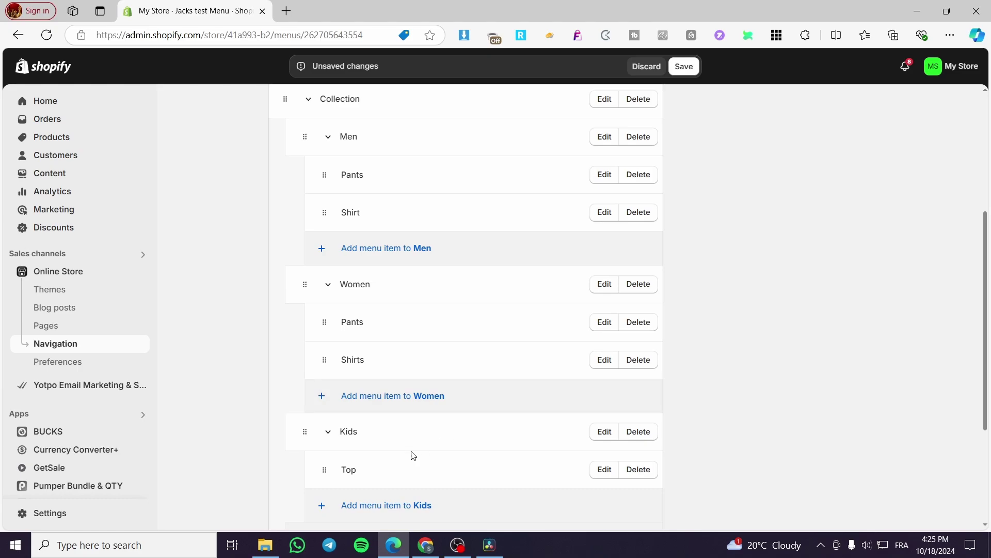
scroll(416, 444, down, 1)
scroll(362, 392, down, 2)
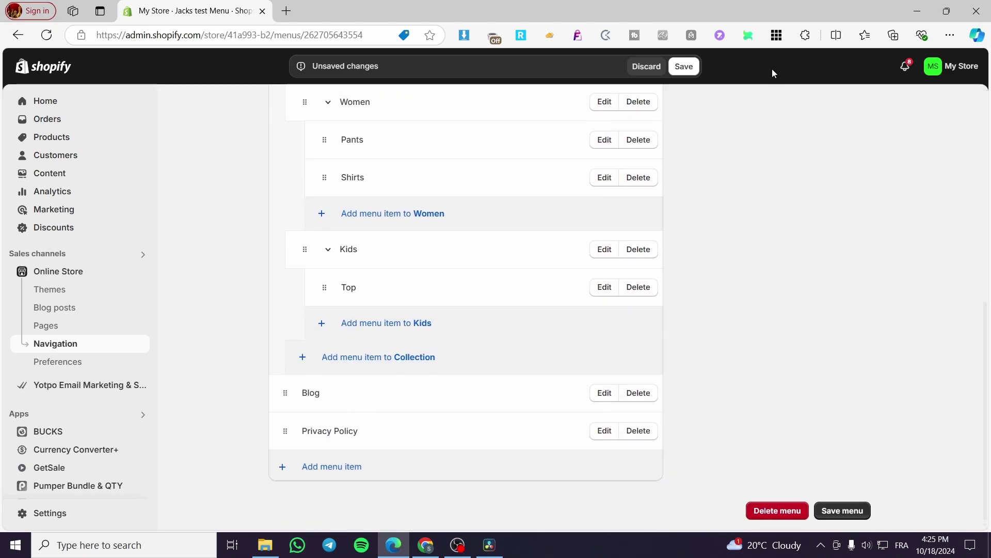
click(684, 67)
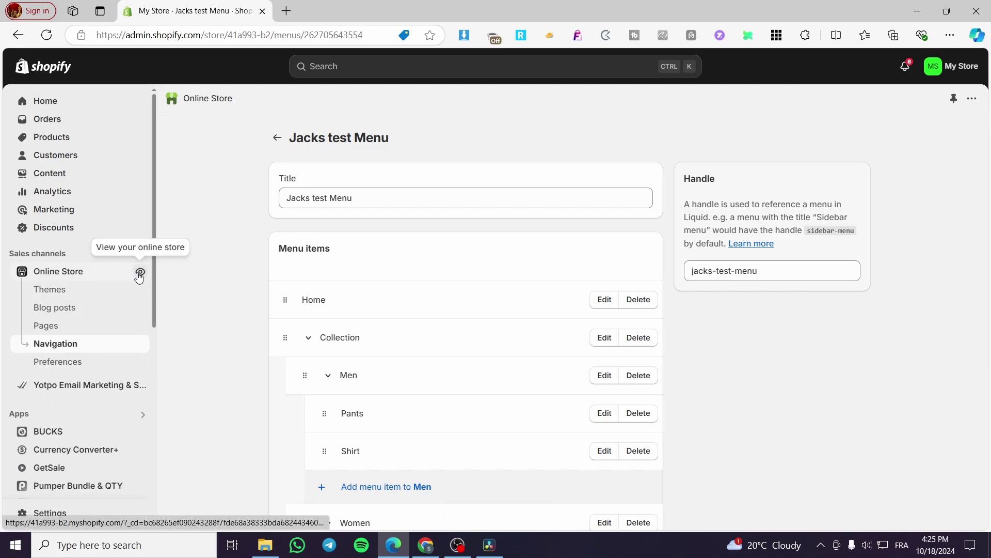
Open the live Dawn theme for customization and dismiss the Rombo toolbar over the store preview.
click(146, 296)
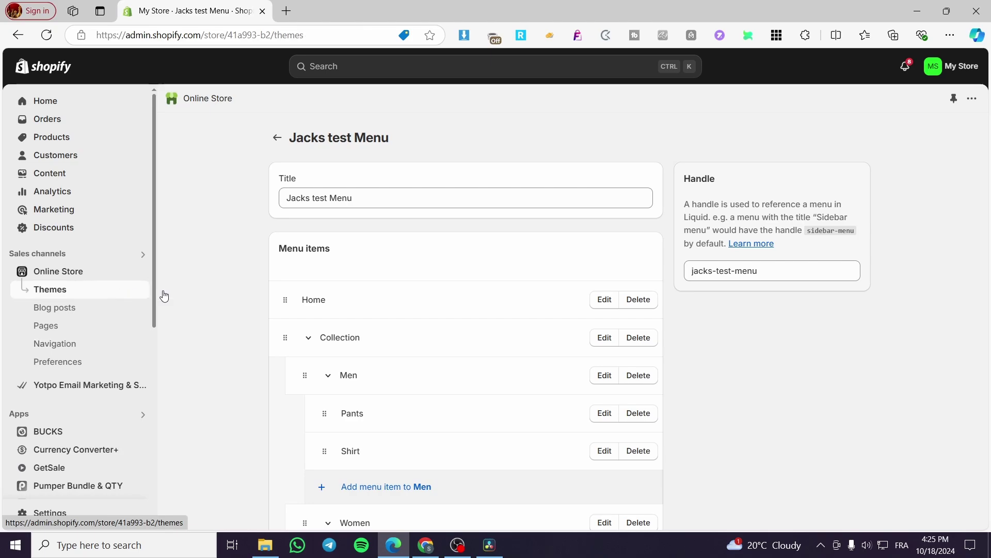
click(838, 441)
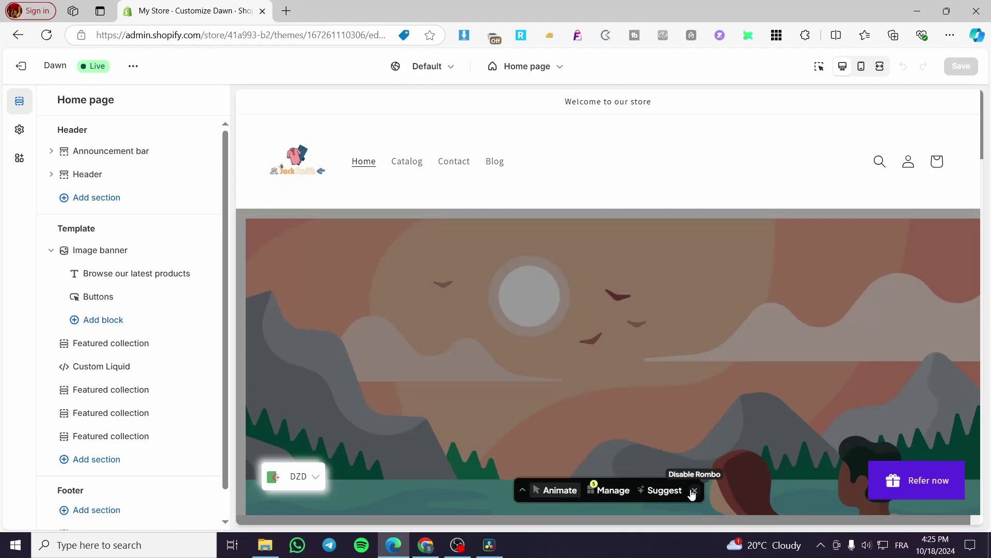
click(695, 490)
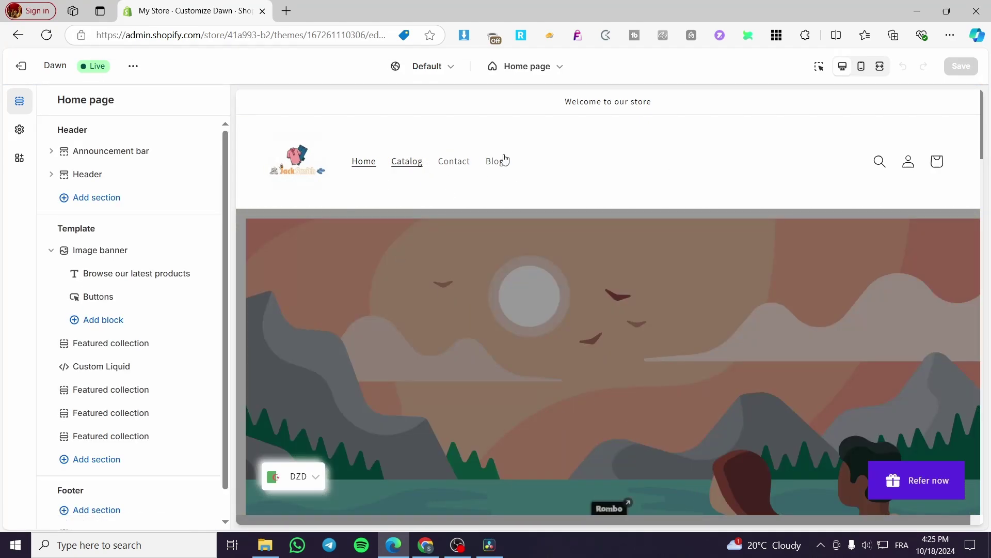
Assign Jacks test Menu as the header's menu and expand Collection in the store preview.
click(80, 174)
click(156, 302)
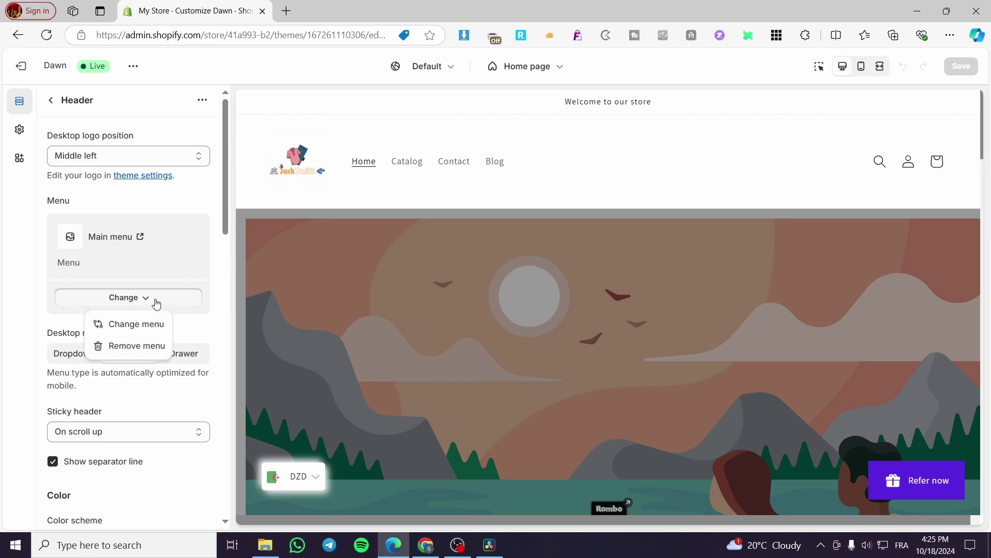
click(139, 325)
click(112, 281)
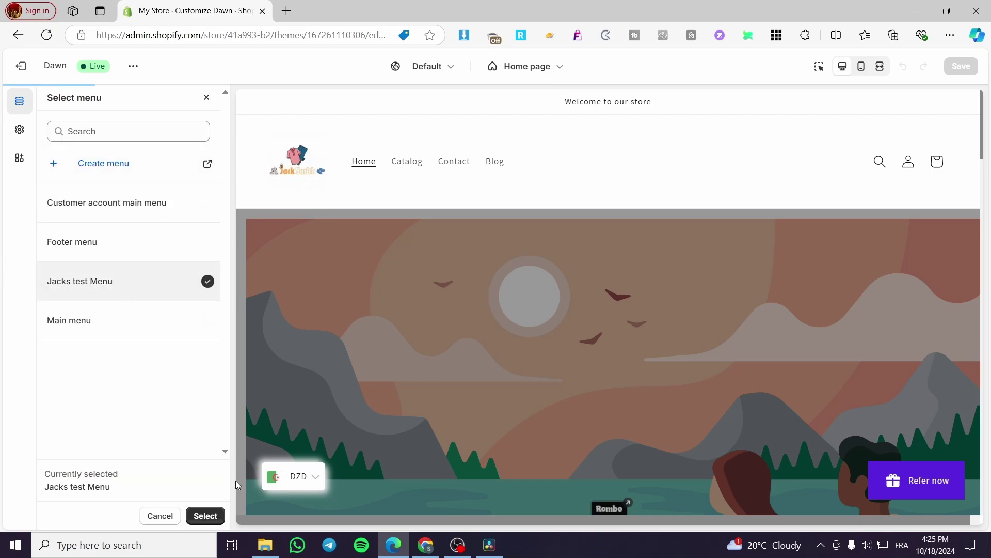
click(205, 514)
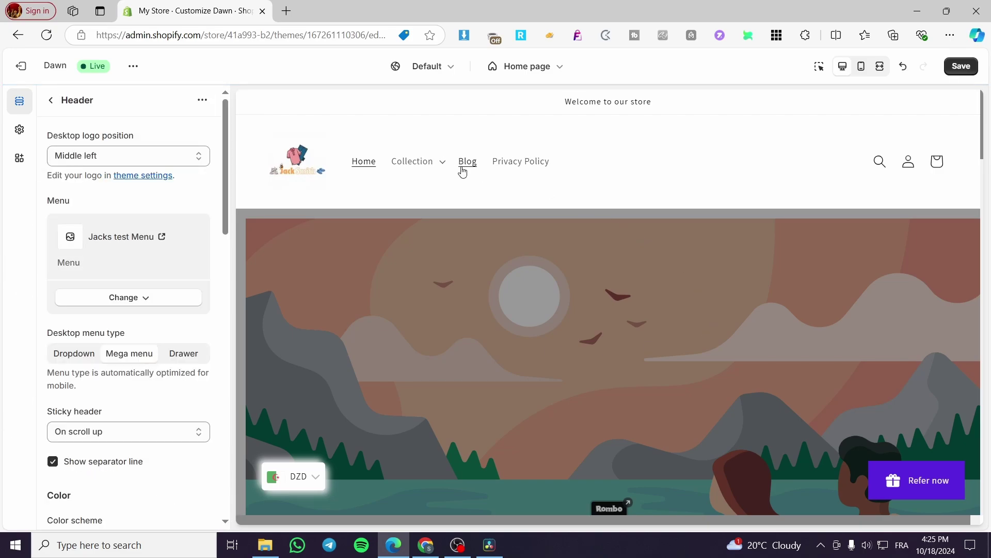
click(446, 167)
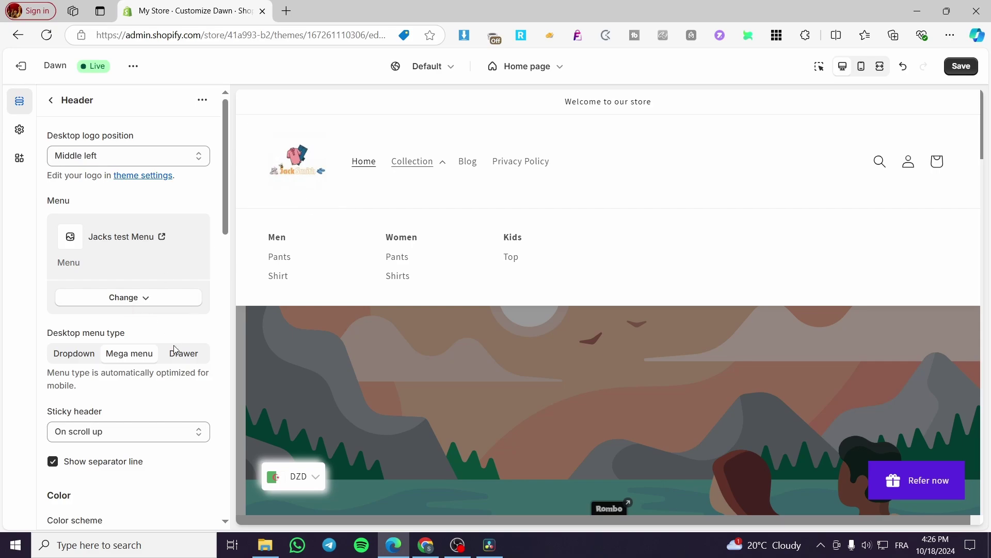
Leave the theme editor, discarding the unsaved changes, and search the Shopify App Store for "mega menu".
click(20, 65)
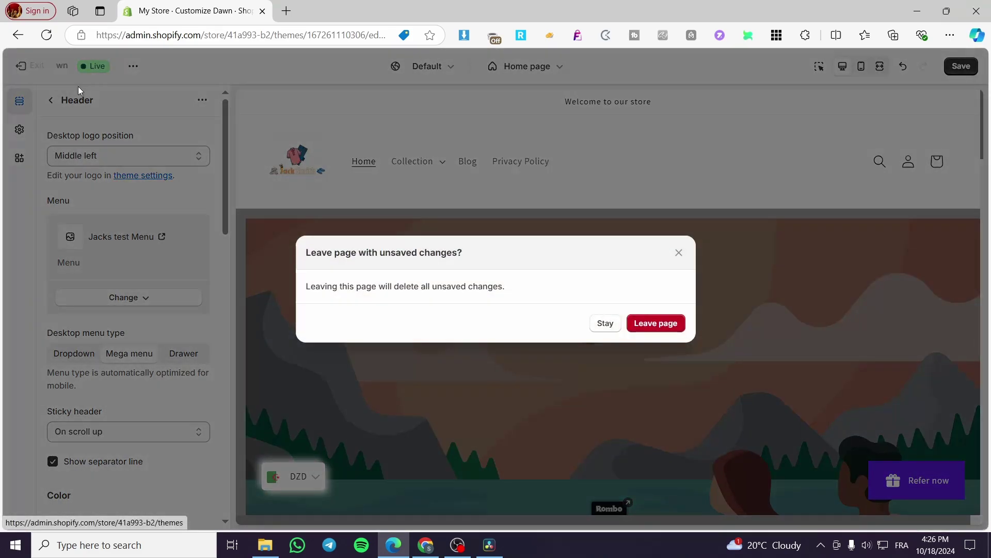
click(671, 322)
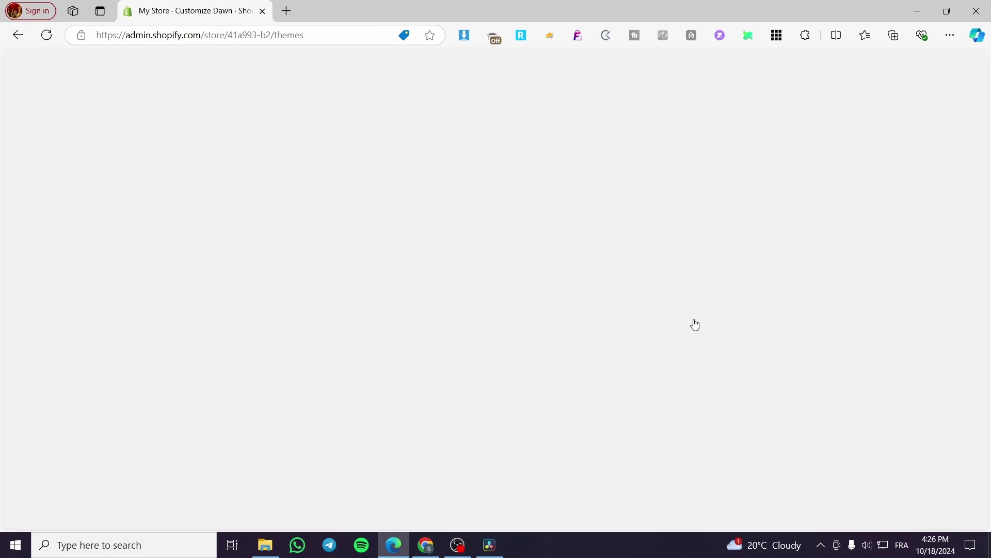
click(357, 68)
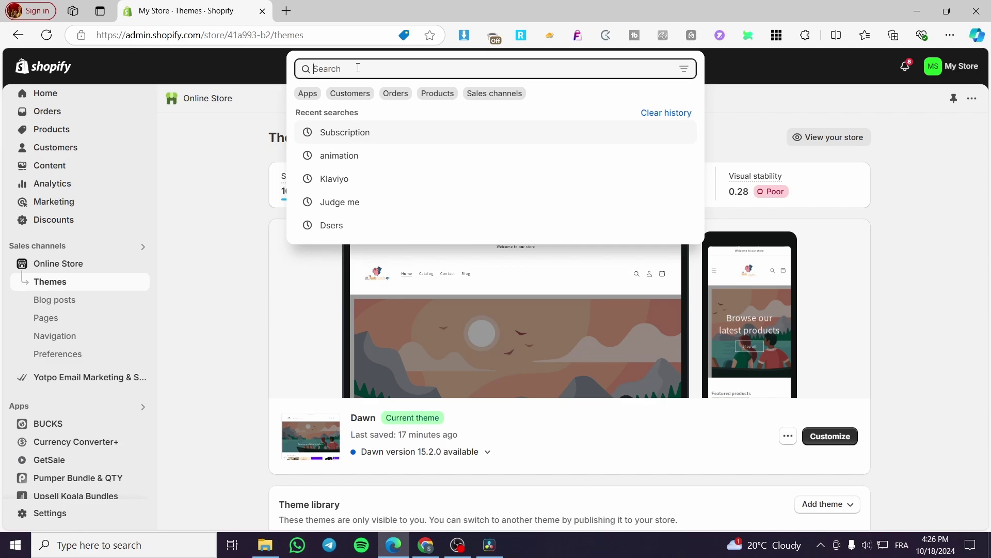
text(mega)
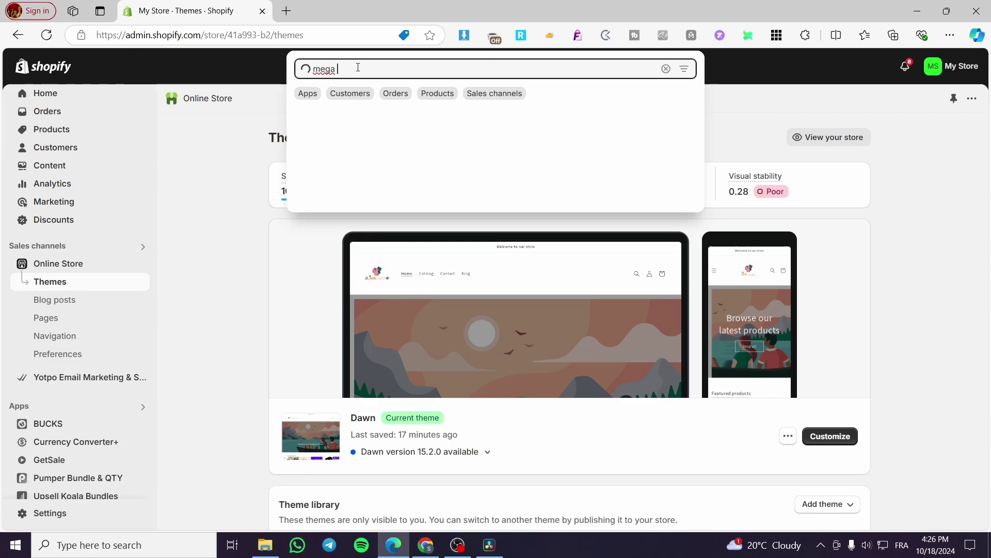
text( menu)
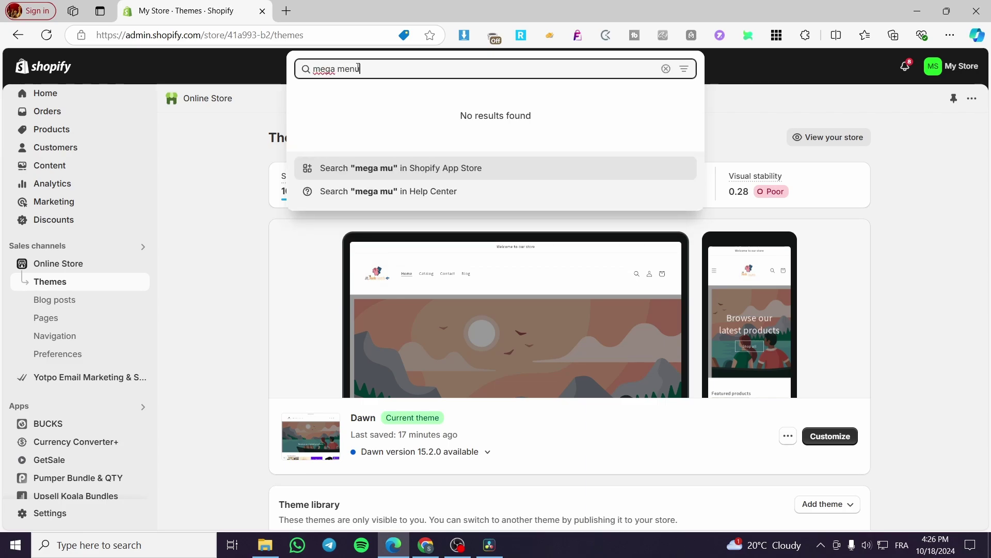
click(383, 162)
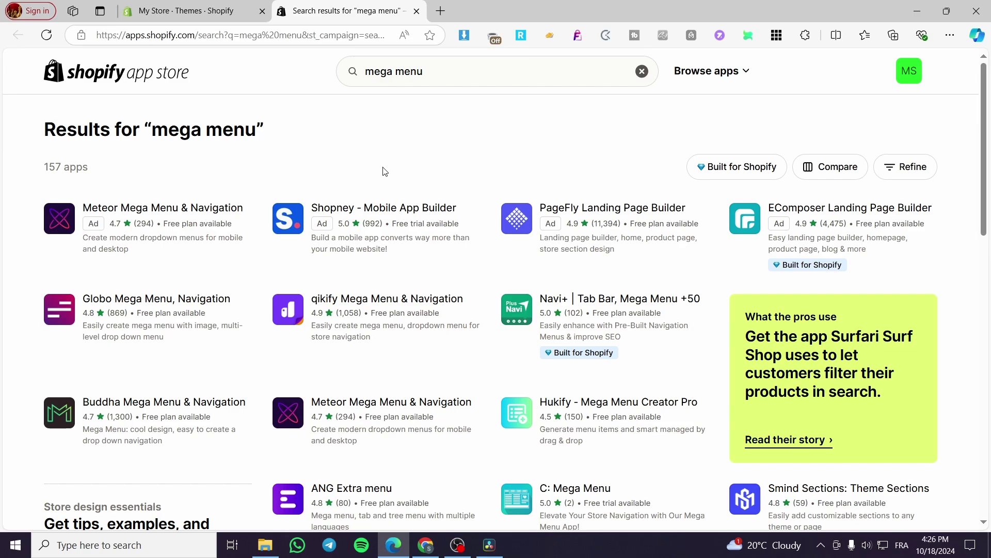
Return to the store admin, open Jacks test Menu in Navigation, and review its full nested item structure.
click(185, 10)
click(79, 336)
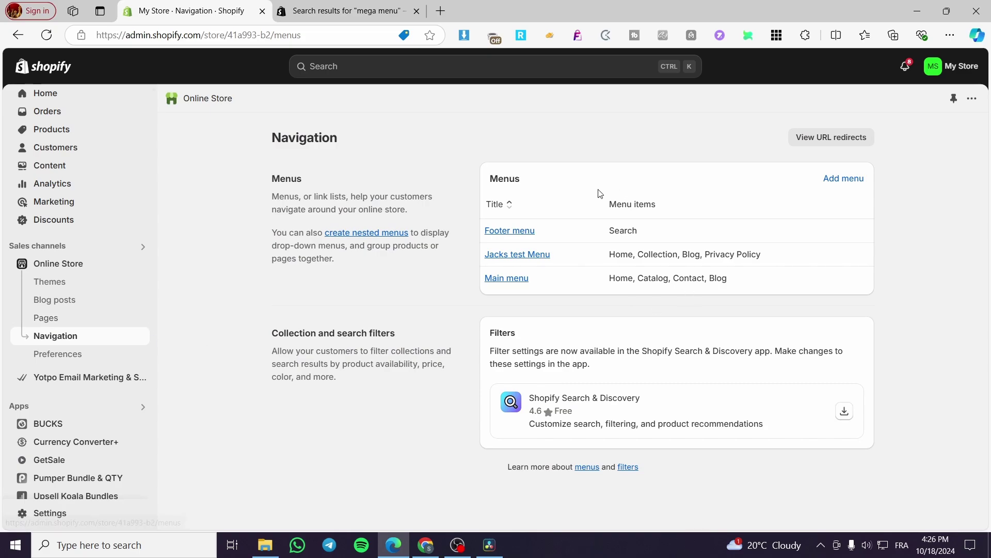
click(519, 255)
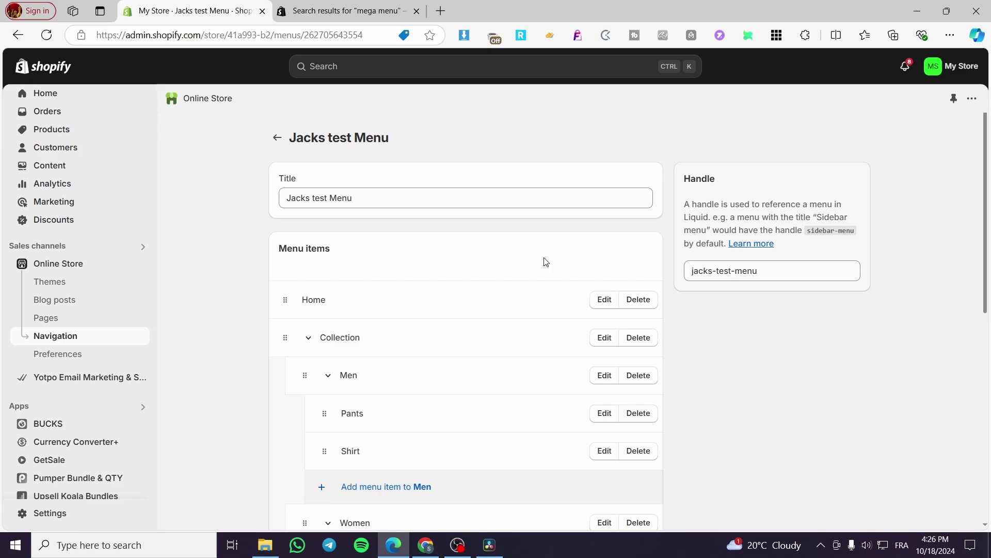
scroll(572, 368, down, 7)
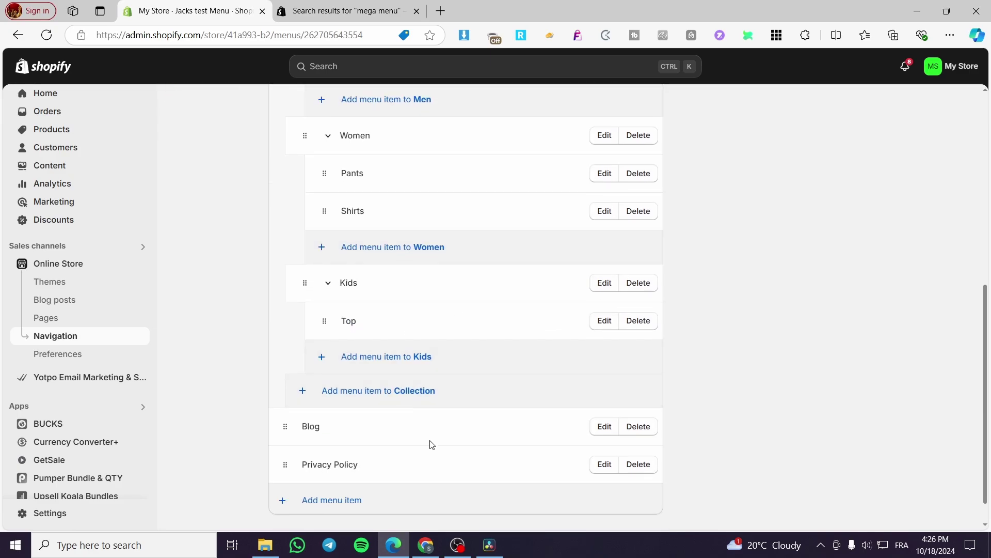
scroll(391, 431, up, 7)
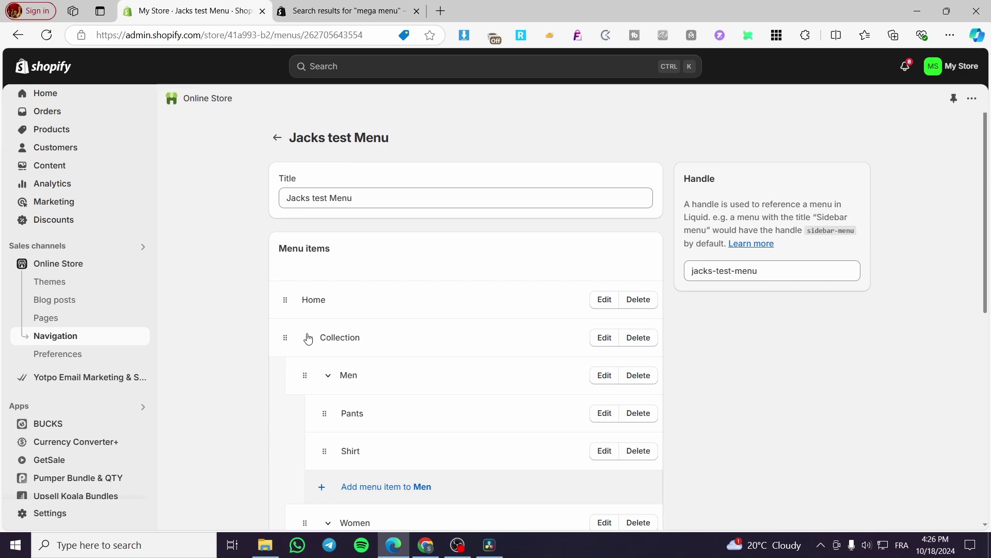
scroll(460, 354, down, 1)
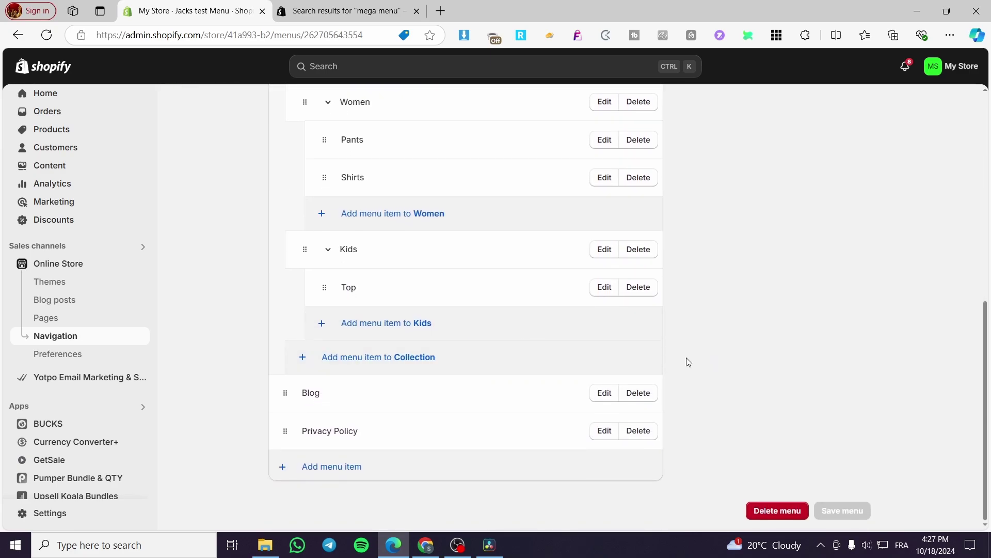
scroll(518, 372, up, 8)
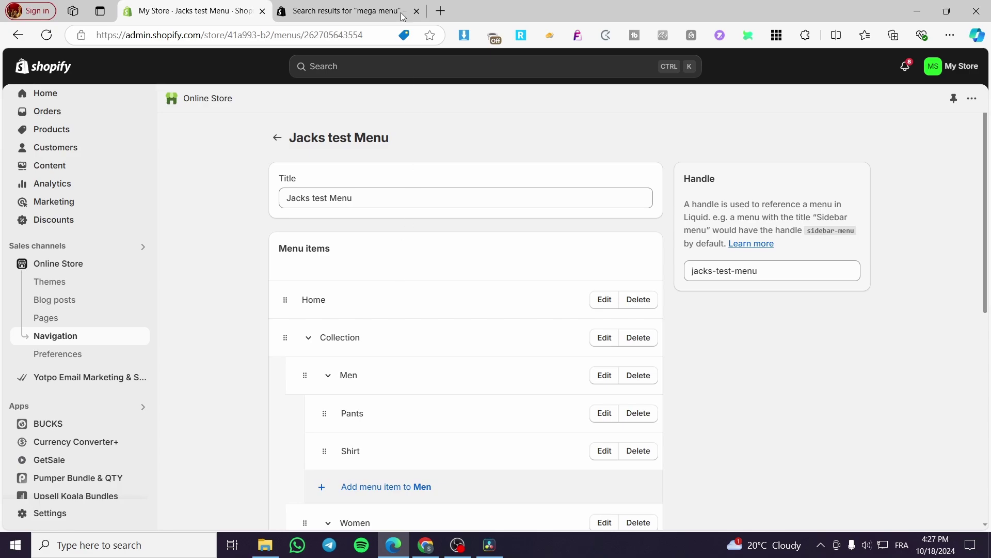
Browse the App Store's mega menu results, open the qikify Mega Menu & Navigation listing, and enlarge its first screenshot.
click(356, 10)
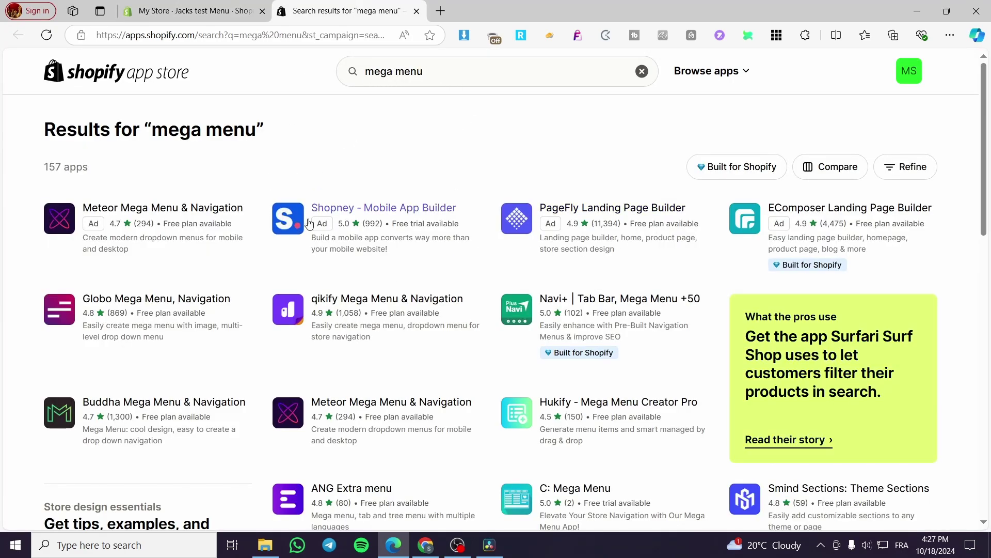
scroll(245, 381, down, 3)
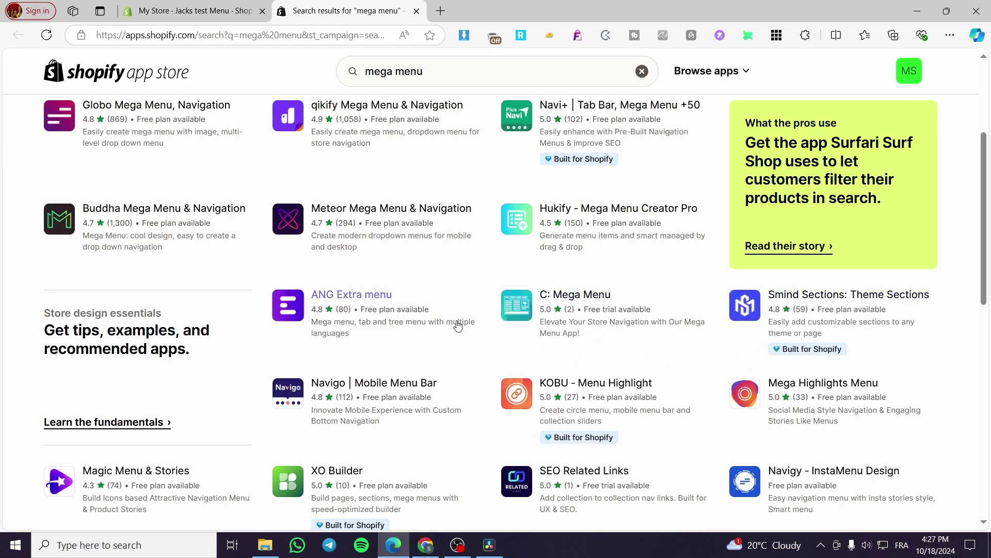
scroll(460, 324, up, 3)
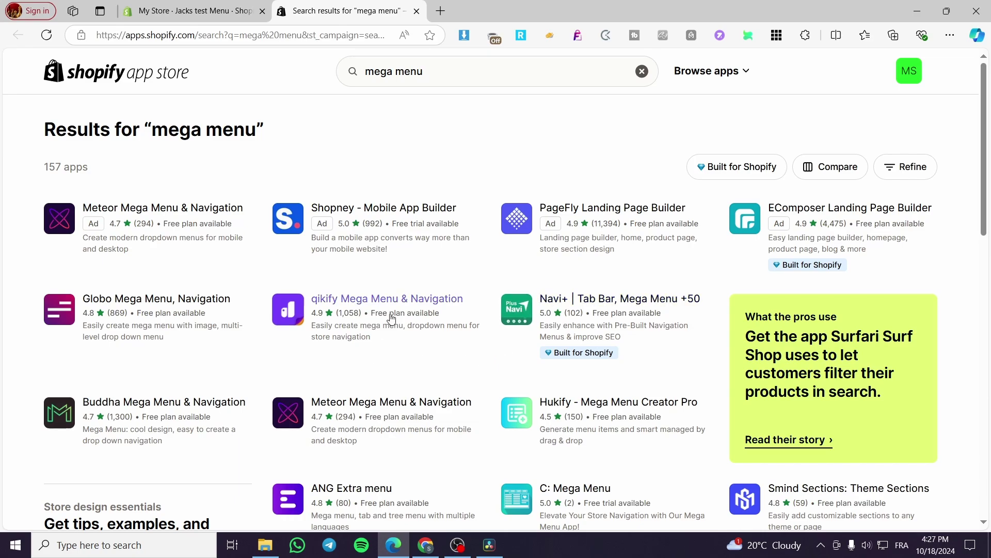
click(346, 305)
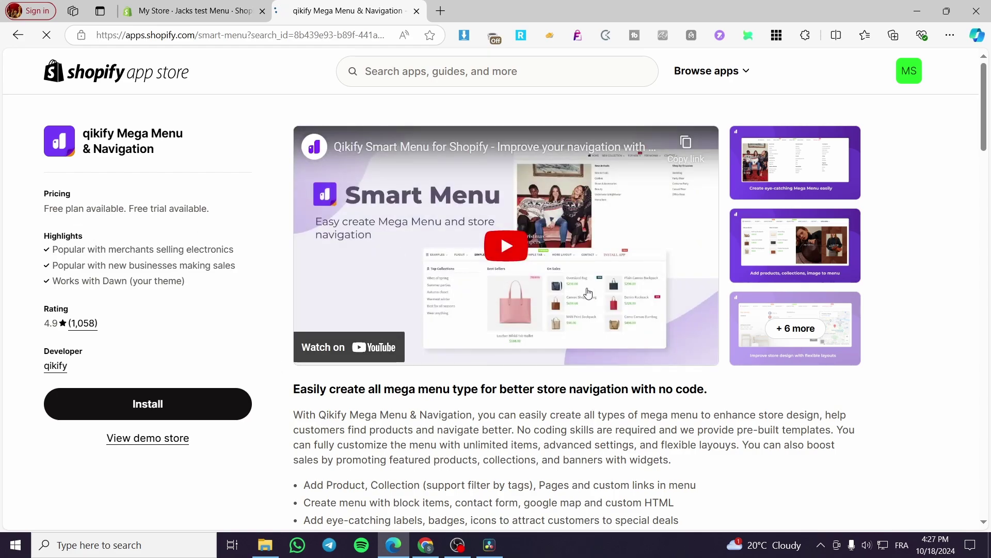
click(838, 183)
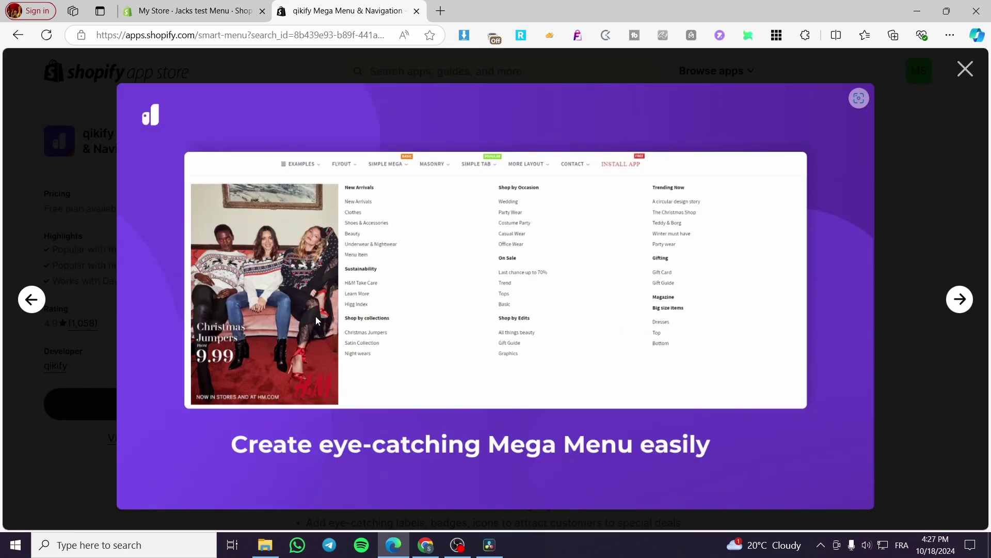